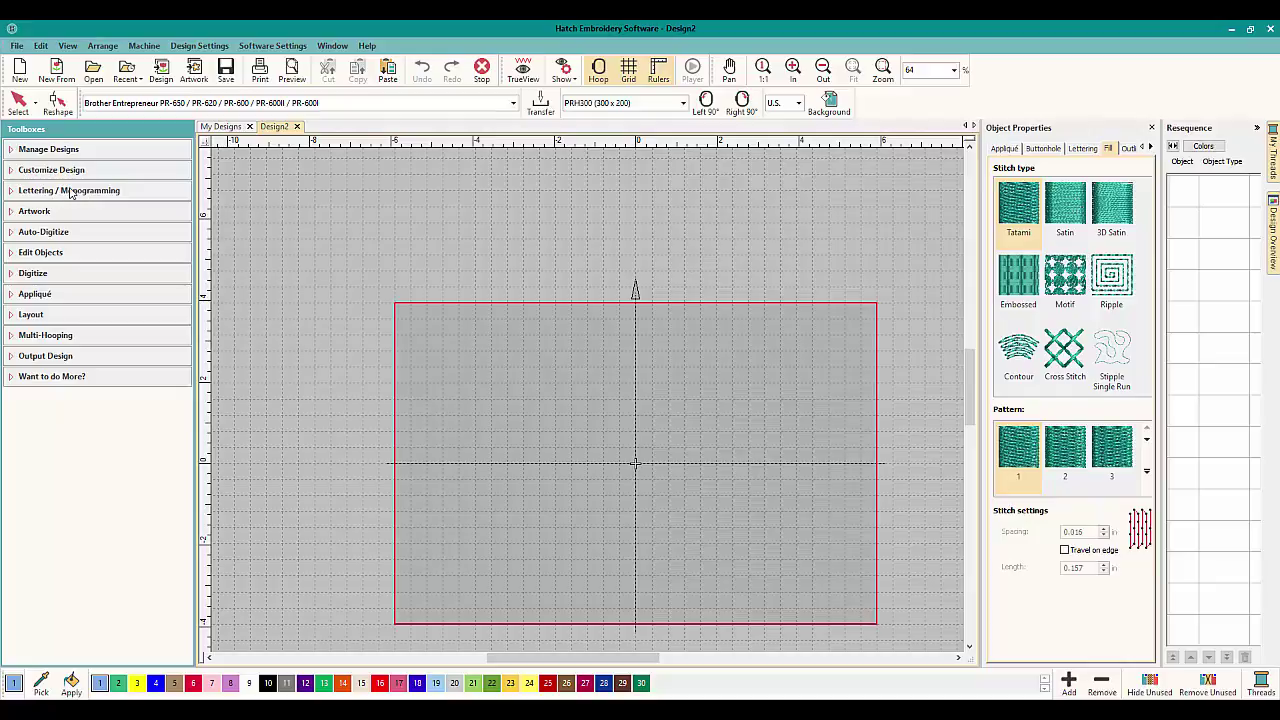
Create lettering reading 'OML loves Hatch' and enlarge it to about 10.996 x 1.012 in.
{"action": "left_click", "coordinate": [14, 191]}
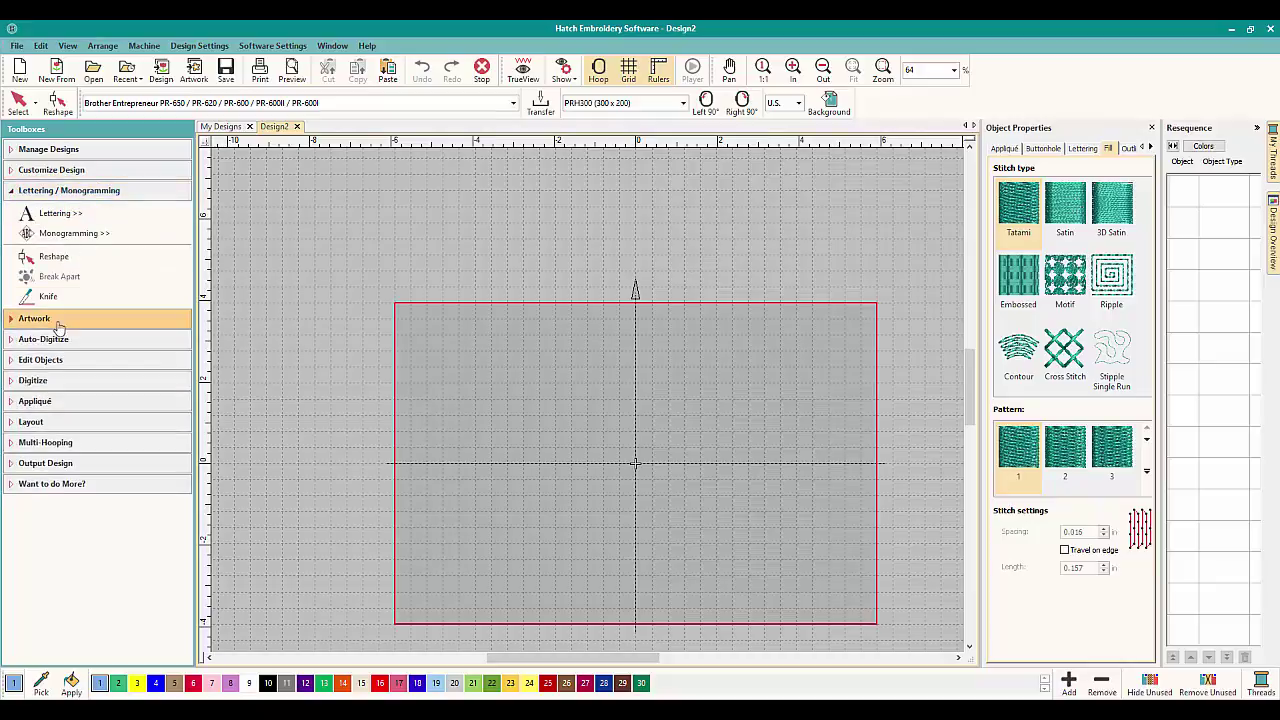
{"action": "left_click", "coordinate": [57, 214]}
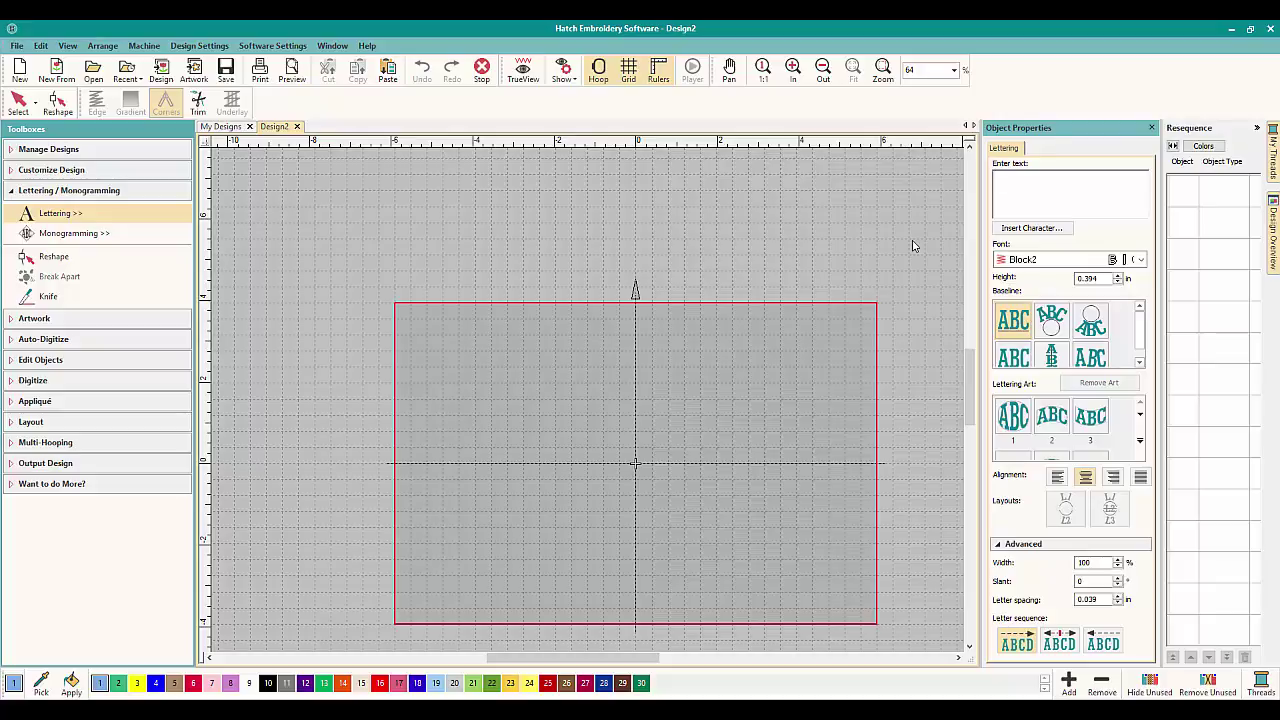
{"action": "type", "text": "OML"}
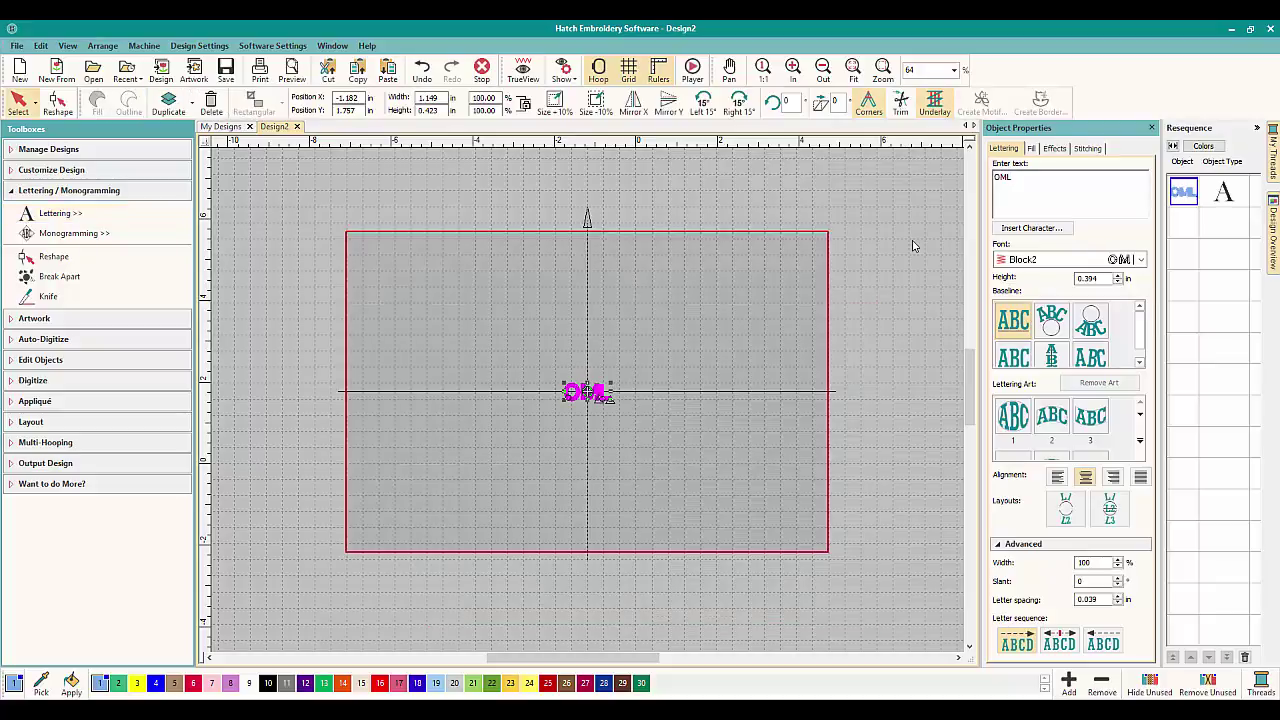
{"action": "type", "text": " loves ha"}
{"action": "key", "text": "BackSpace"}
{"action": "type", "text": "Hatch"}
{"action": "left_click_drag", "start_coordinate": [689, 380], "coordinate": [780, 320]}
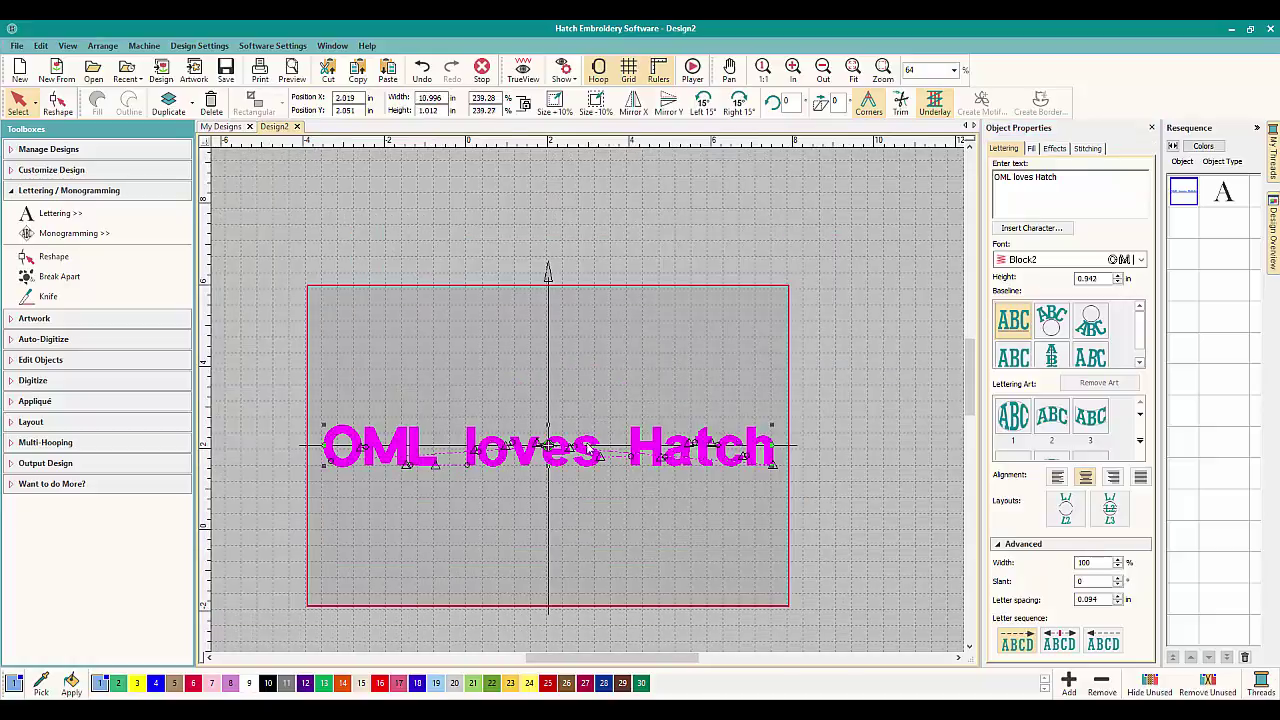
Zoom in on the lettering and change its thread to red, colour 25.
{"action": "left_click", "coordinate": [490, 513]}
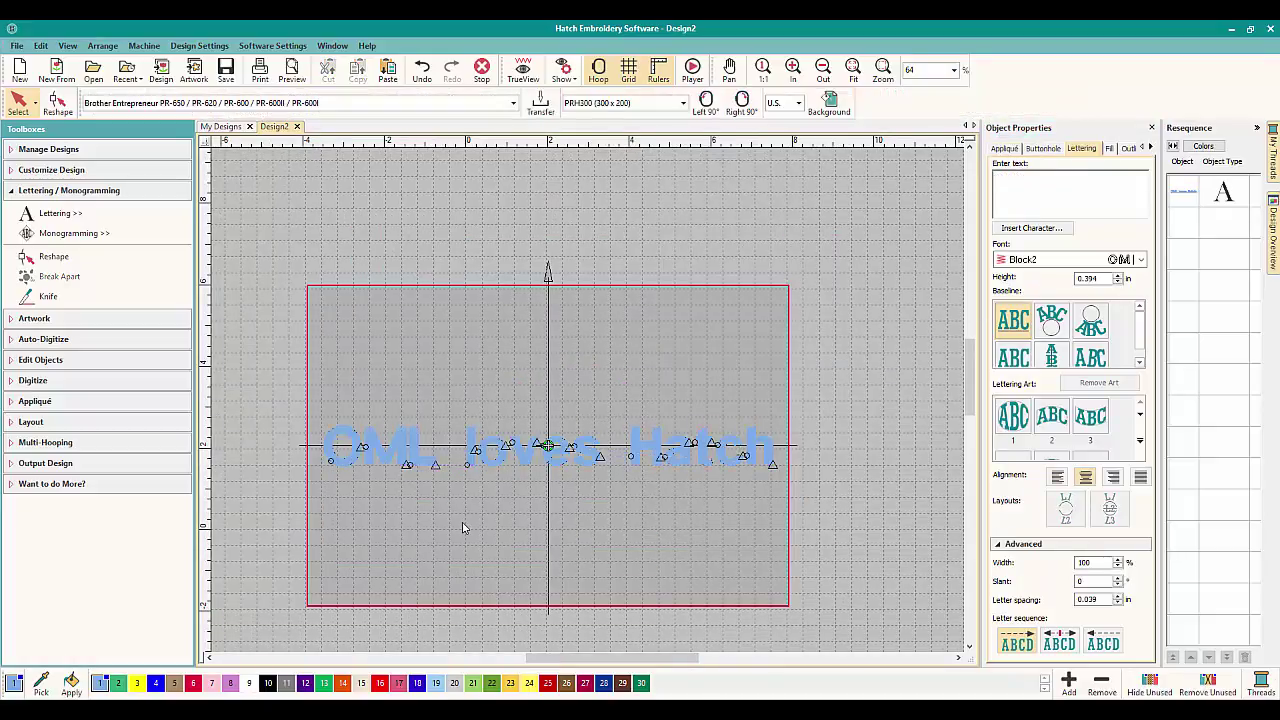
{"action": "scroll", "coordinate": [463, 528], "scroll_direction": "up", "scroll_amount": 2}
{"action": "scroll", "coordinate": [588, 404], "scroll_direction": "up", "scroll_amount": 3}
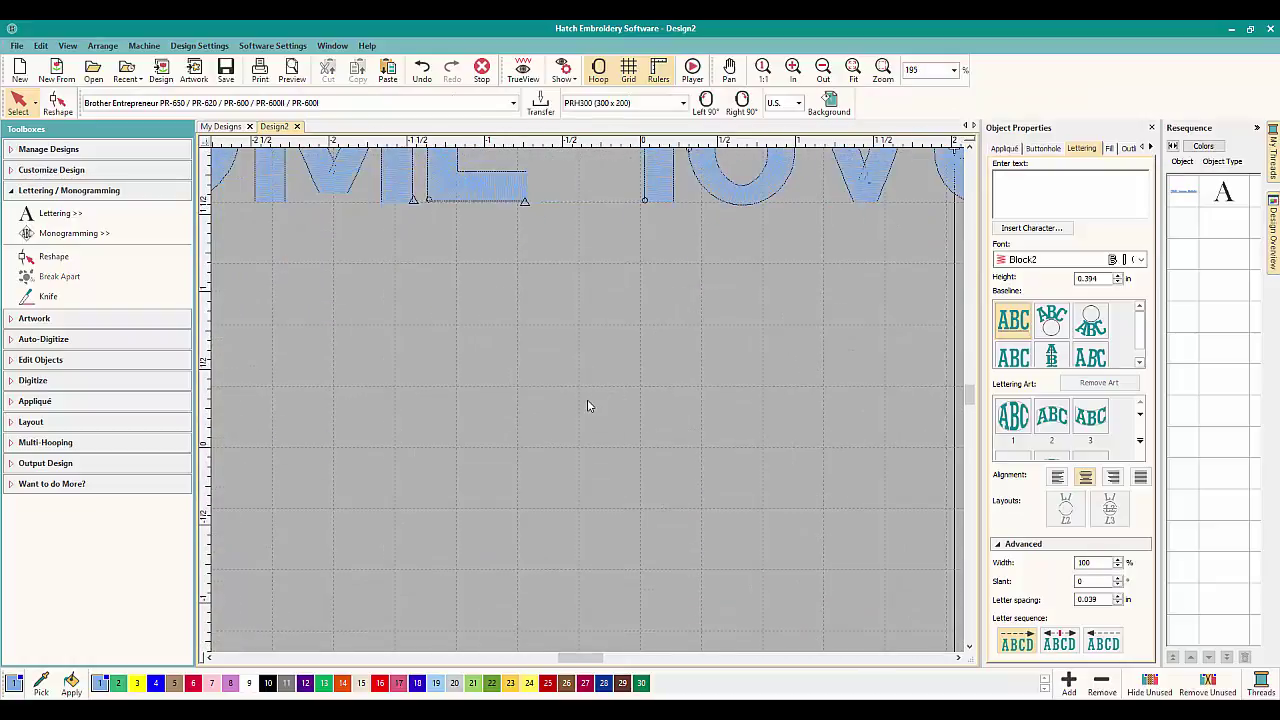
{"action": "left_click", "coordinate": [968, 145]}
{"action": "left_click", "coordinate": [968, 145]}
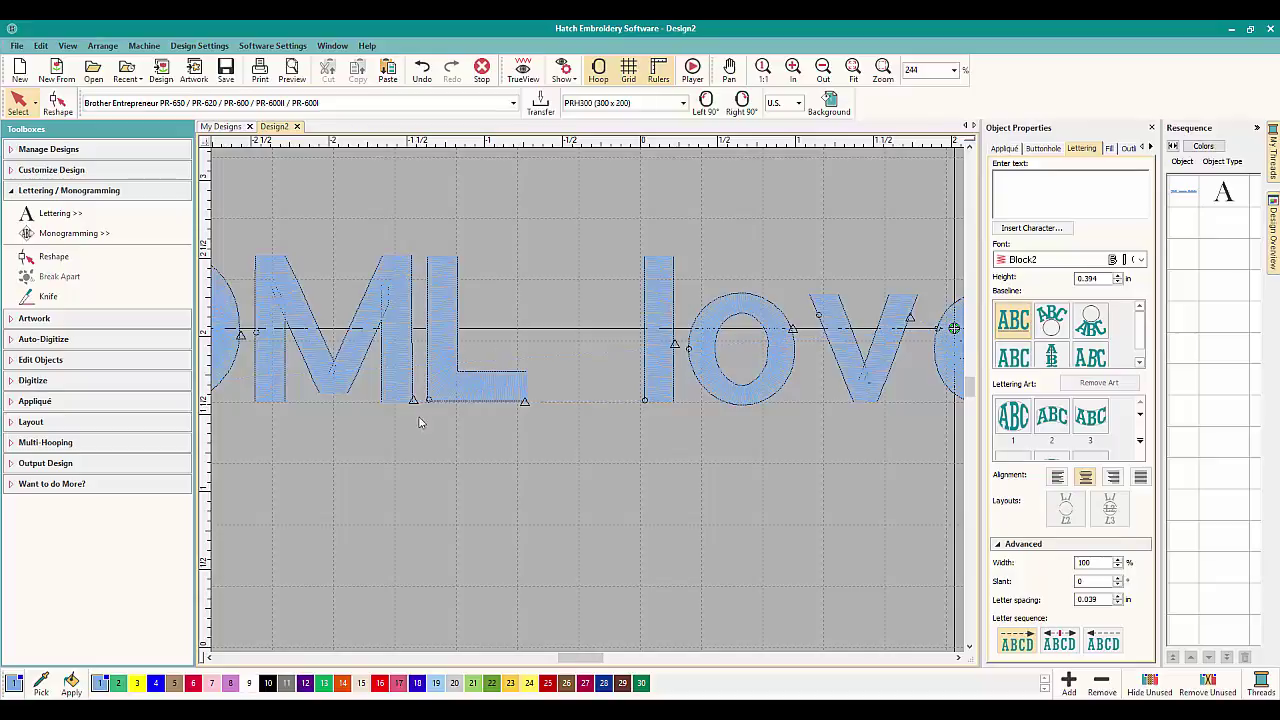
{"action": "left_click", "coordinate": [548, 682]}
{"action": "key", "text": "Return"}
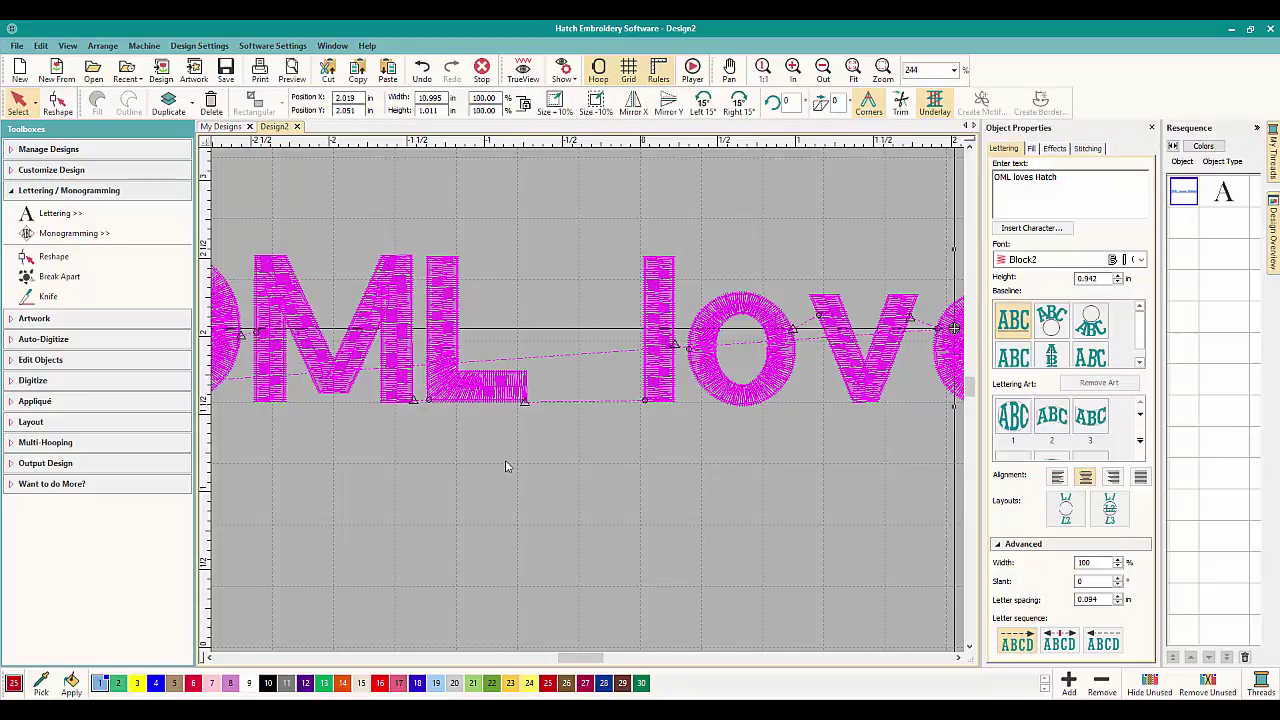
Check the red lettering, scroll to the hoop's left edge, and reselect the lettering.
{"action": "left_click", "coordinate": [462, 530]}
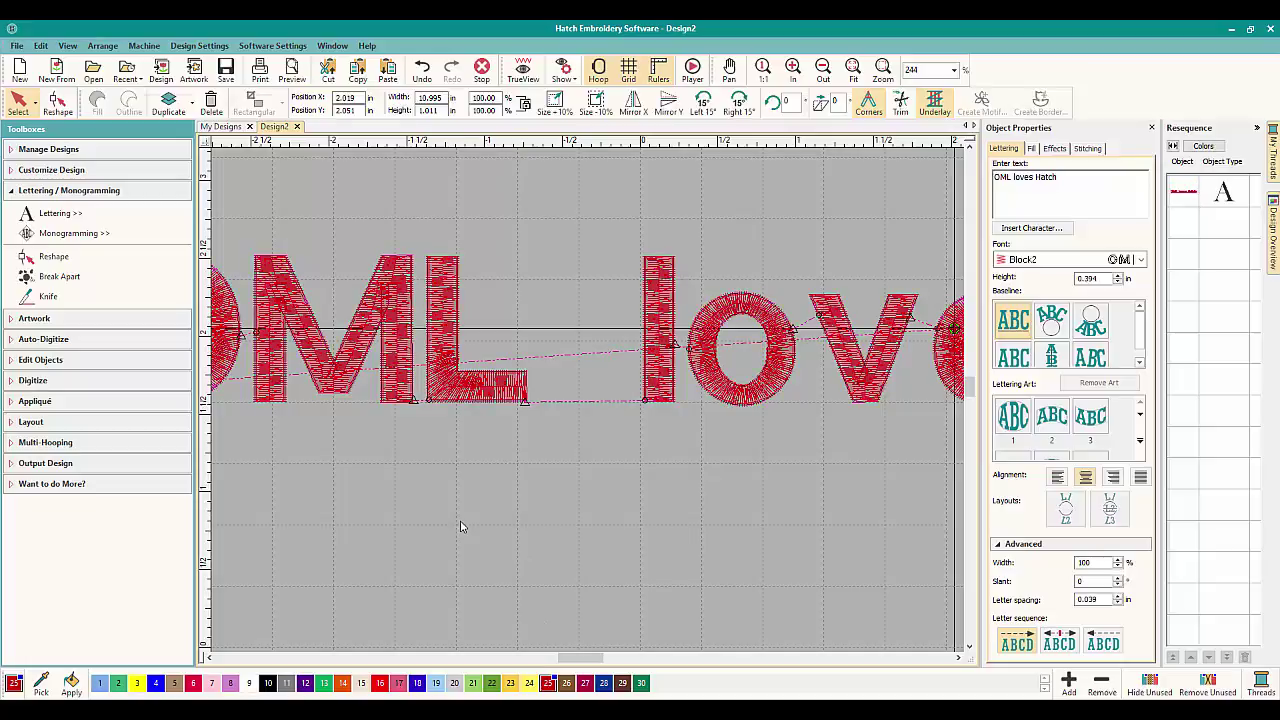
{"action": "left_click", "coordinate": [208, 657]}
{"action": "left_click", "coordinate": [208, 657]}
{"action": "left_click", "coordinate": [208, 657]}
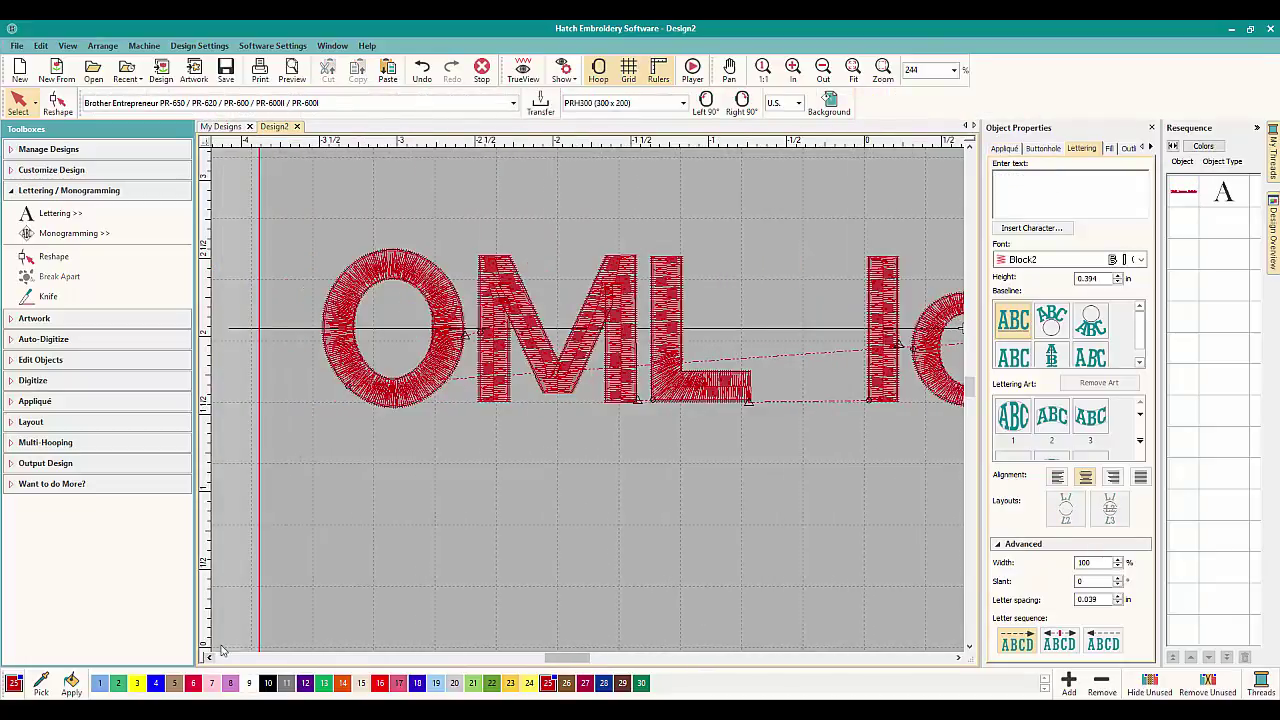
{"action": "left_click", "coordinate": [407, 387]}
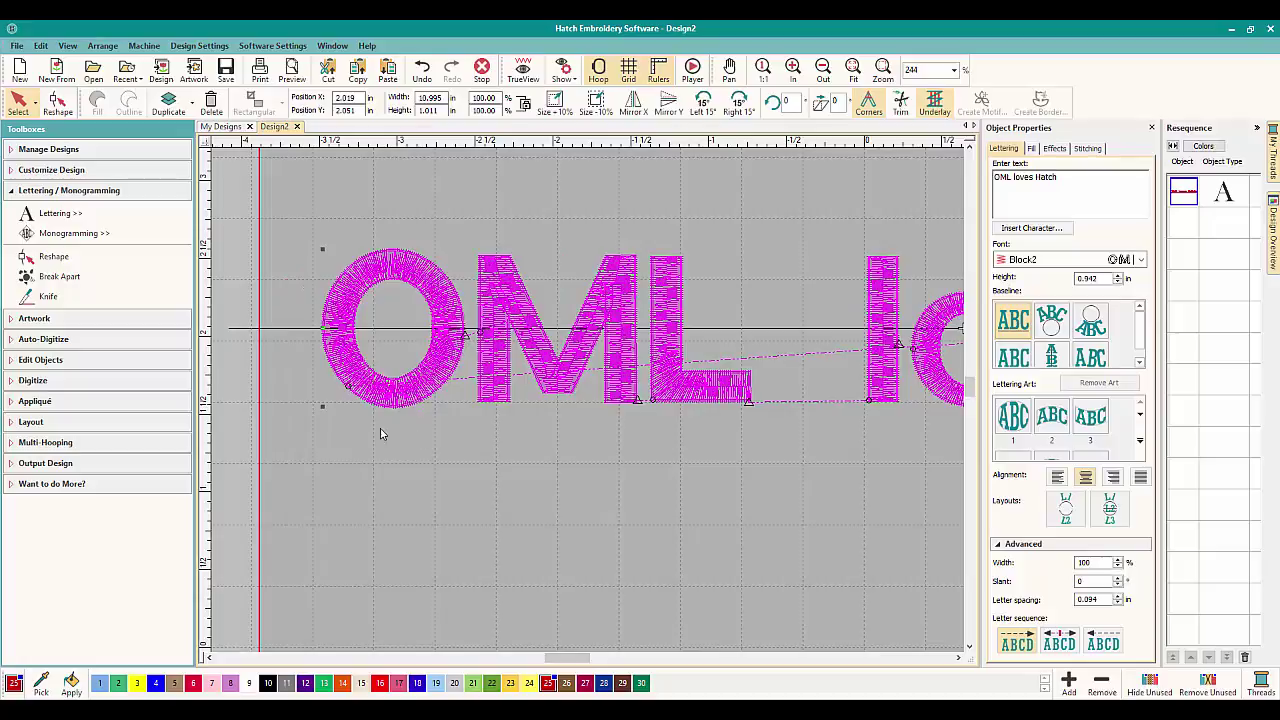
Shrink the lettering in stages to about 2.259 x 0.208 in and shift it left.
{"action": "left_click_drag", "start_coordinate": [321, 414], "coordinate": [477, 377]}
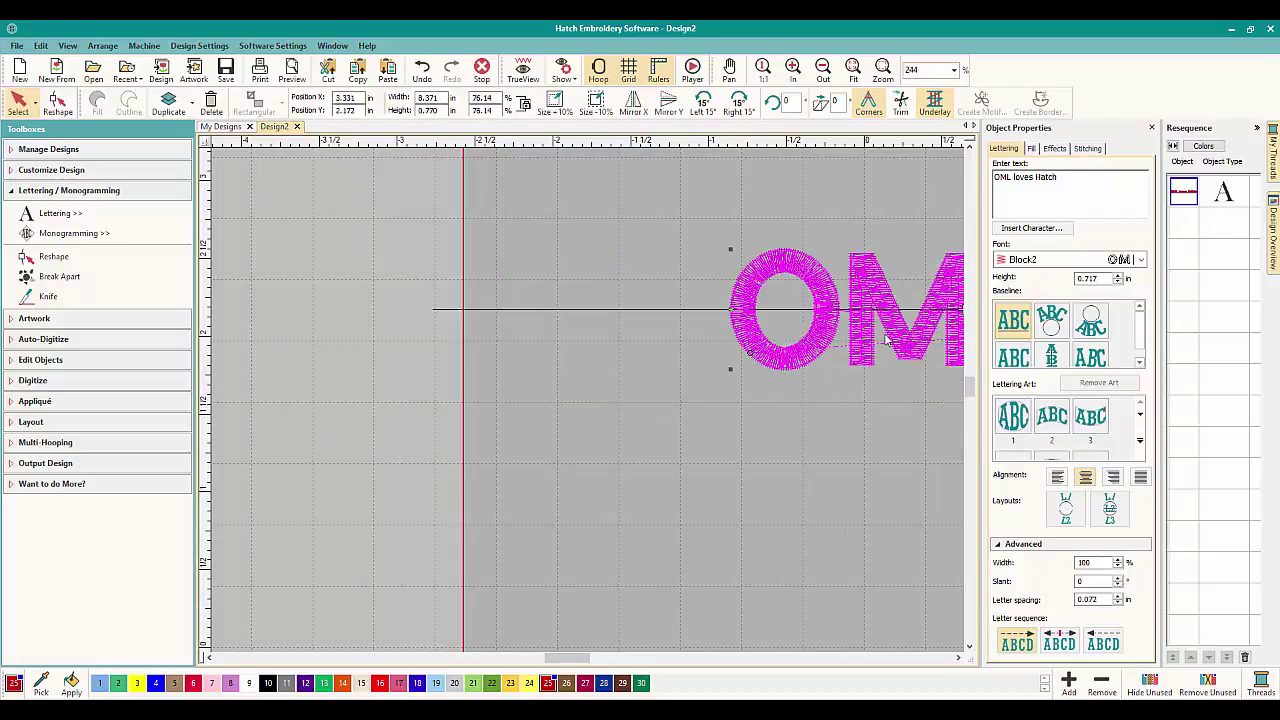
{"action": "left_click_drag", "start_coordinate": [870, 310], "coordinate": [636, 352]}
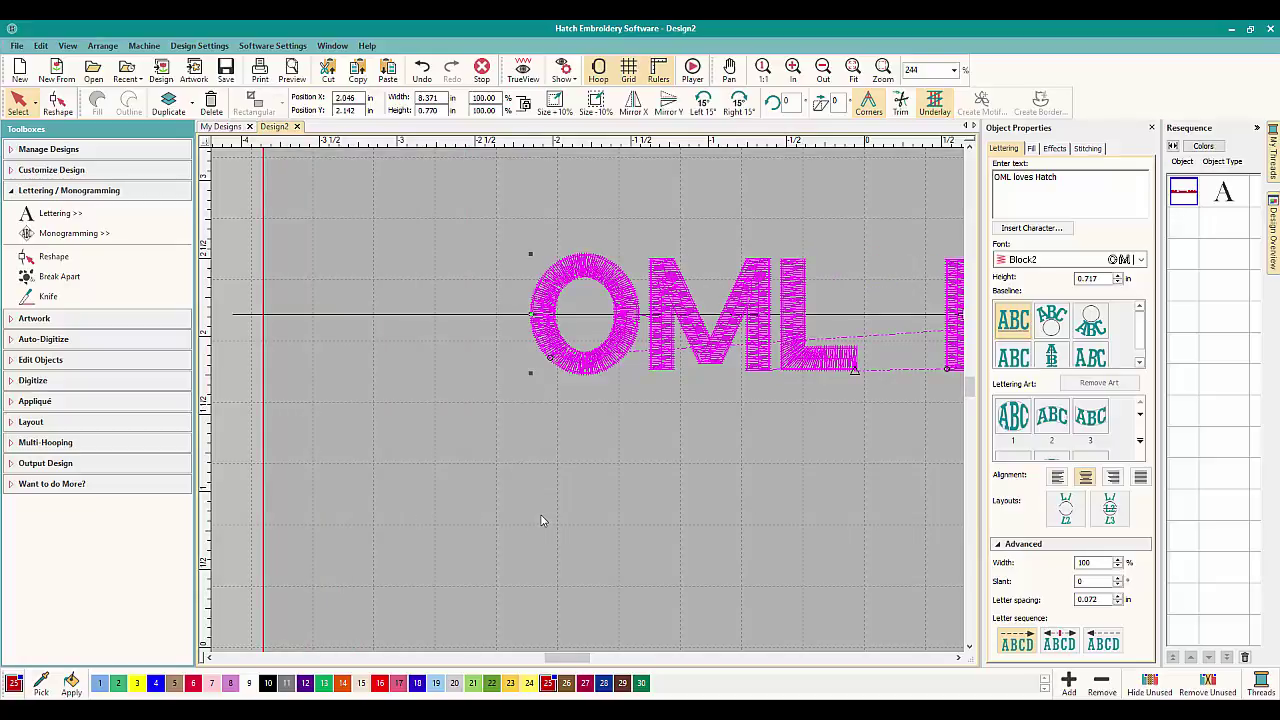
{"action": "scroll", "coordinate": [654, 336], "scroll_direction": "up", "scroll_amount": 1}
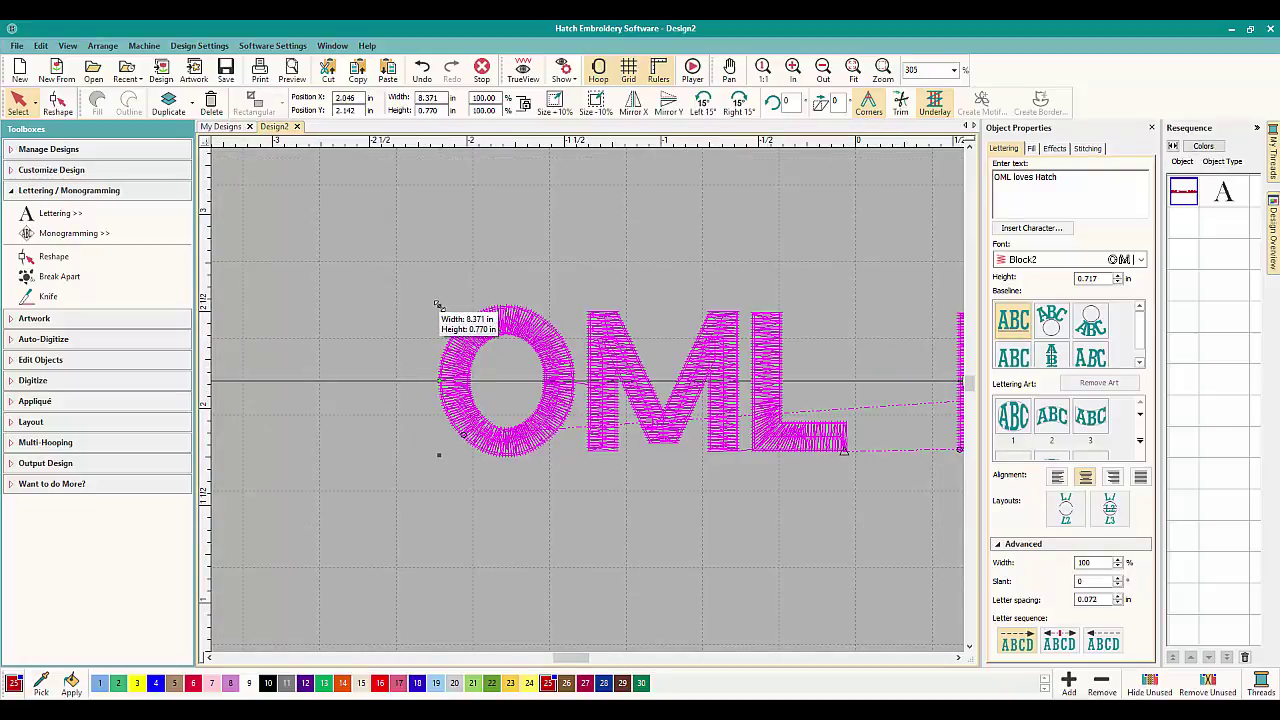
{"action": "left_click_drag", "start_coordinate": [437, 304], "coordinate": [560, 364]}
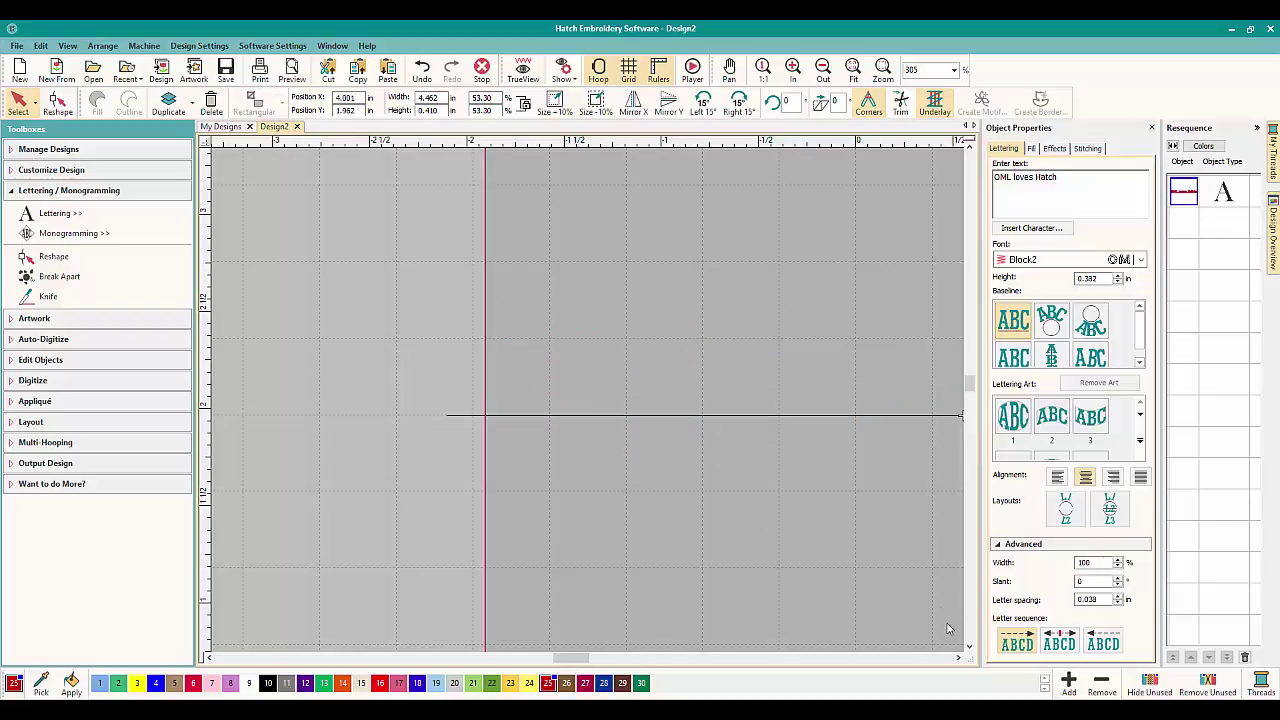
{"action": "left_click", "coordinate": [958, 658]}
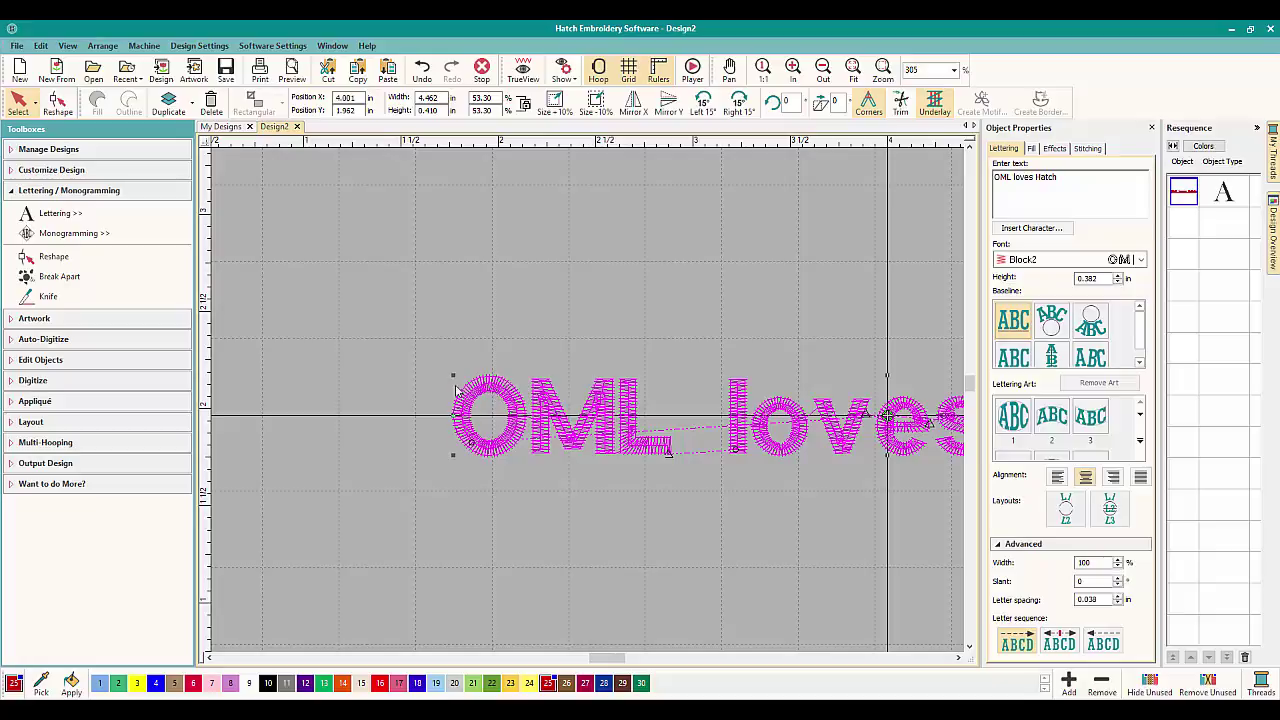
{"action": "left_click_drag", "start_coordinate": [452, 377], "coordinate": [536, 416]}
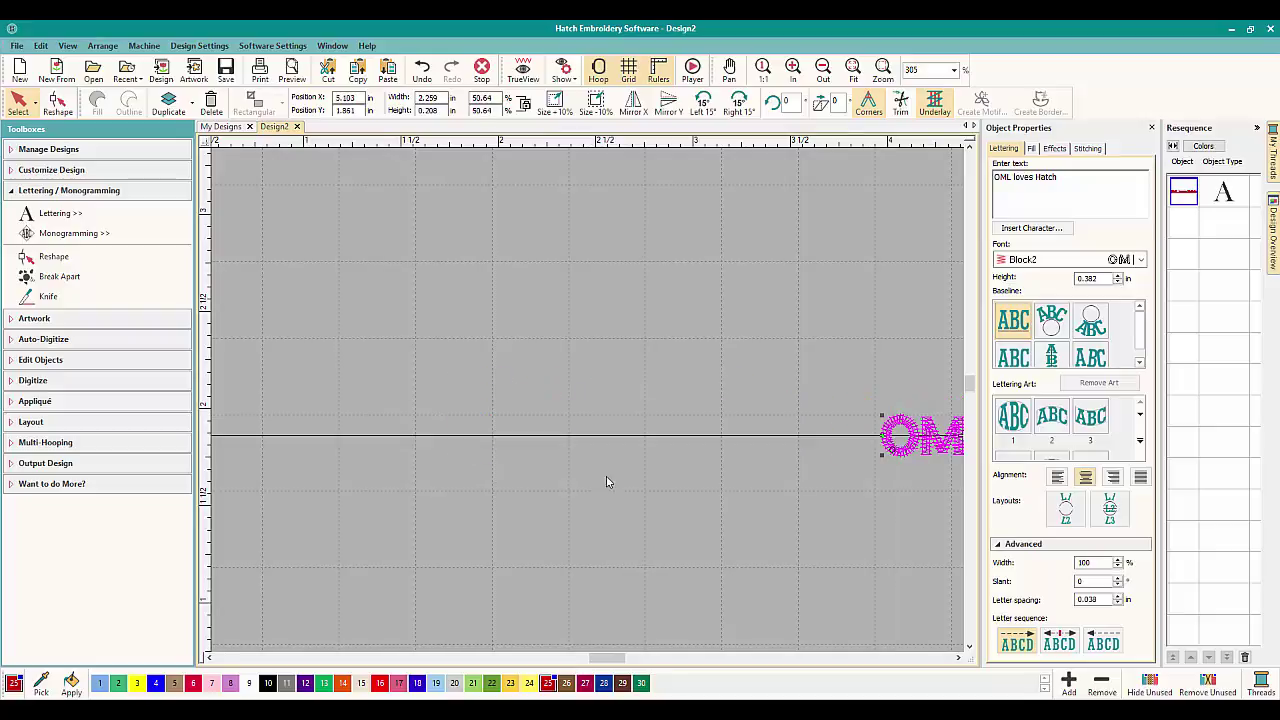
{"action": "left_click", "coordinate": [957, 657]}
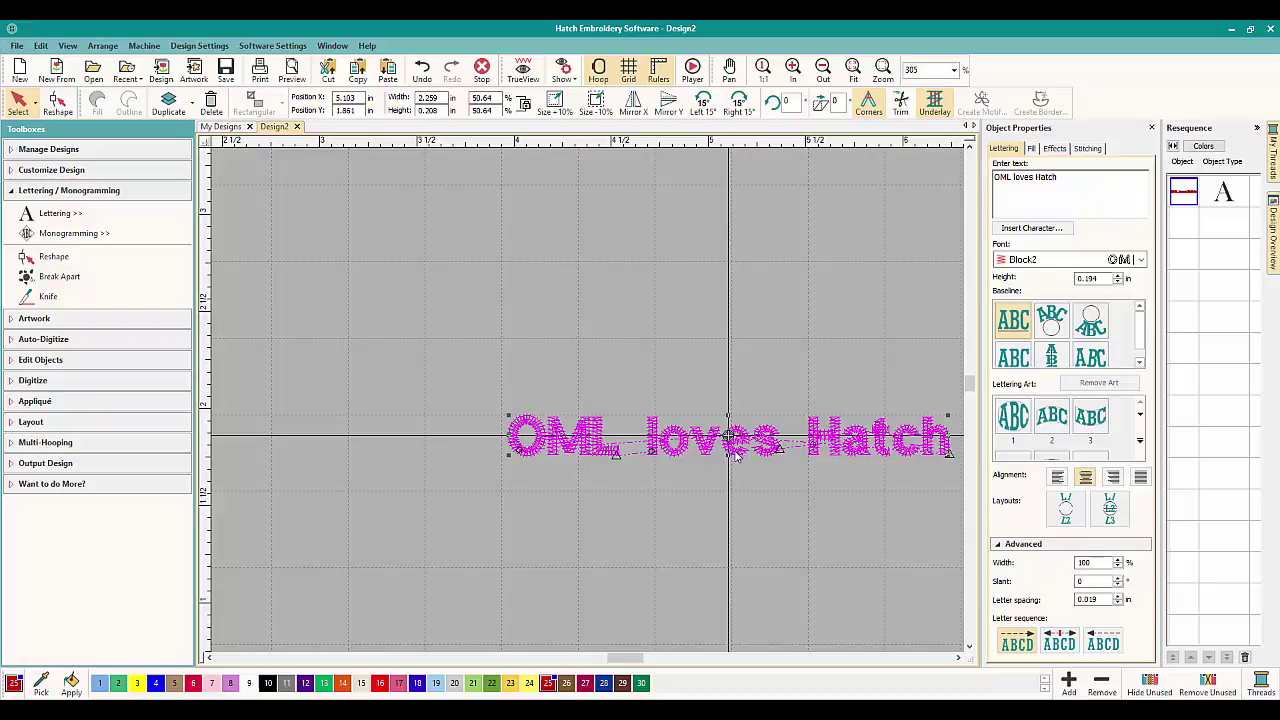
Turn on TrueView, resize the lettering to 2.000 x 0.184 in, and show its Stitching properties.
{"action": "left_click", "coordinate": [522, 70]}
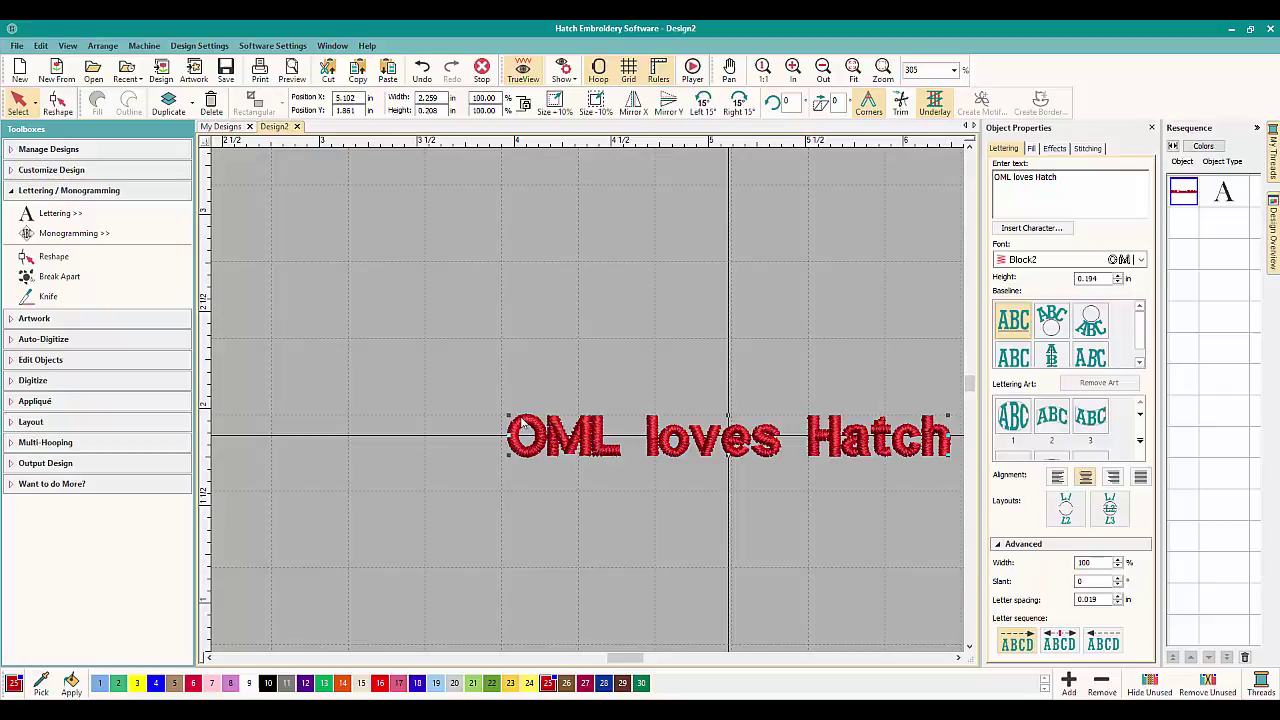
{"action": "left_click_drag", "start_coordinate": [510, 417], "coordinate": [558, 419]}
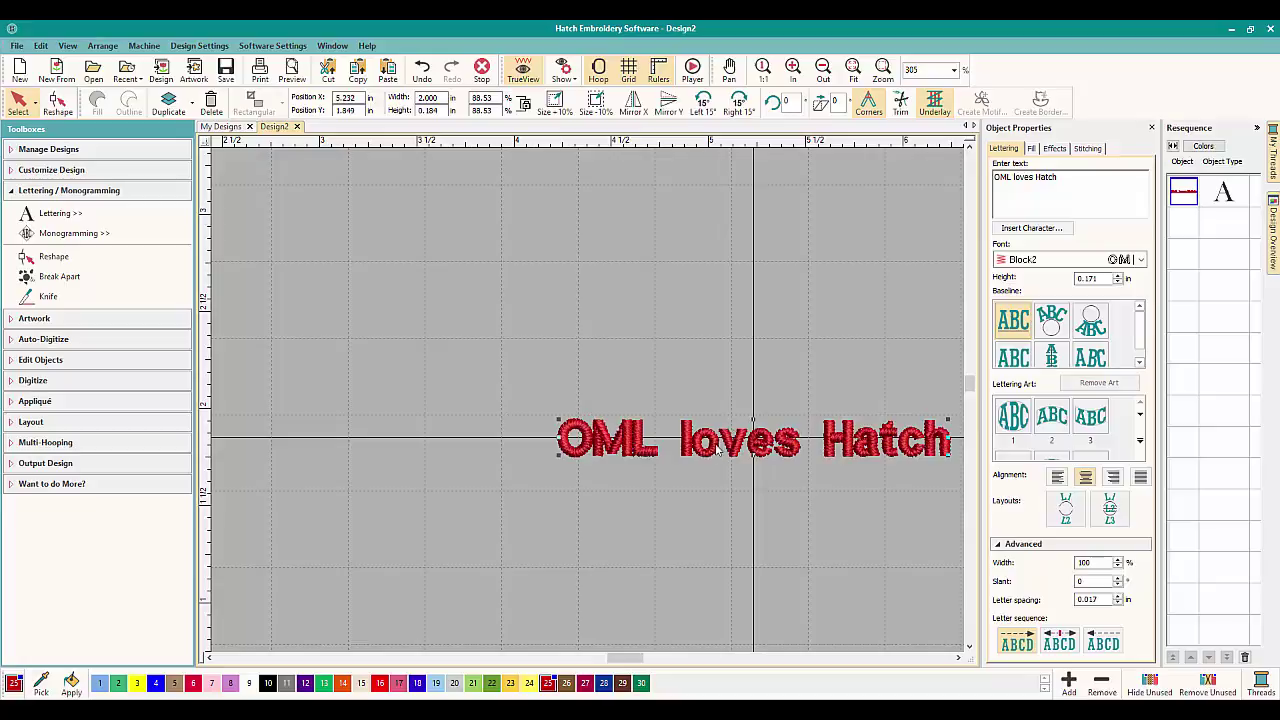
{"action": "left_click", "coordinate": [1085, 149]}
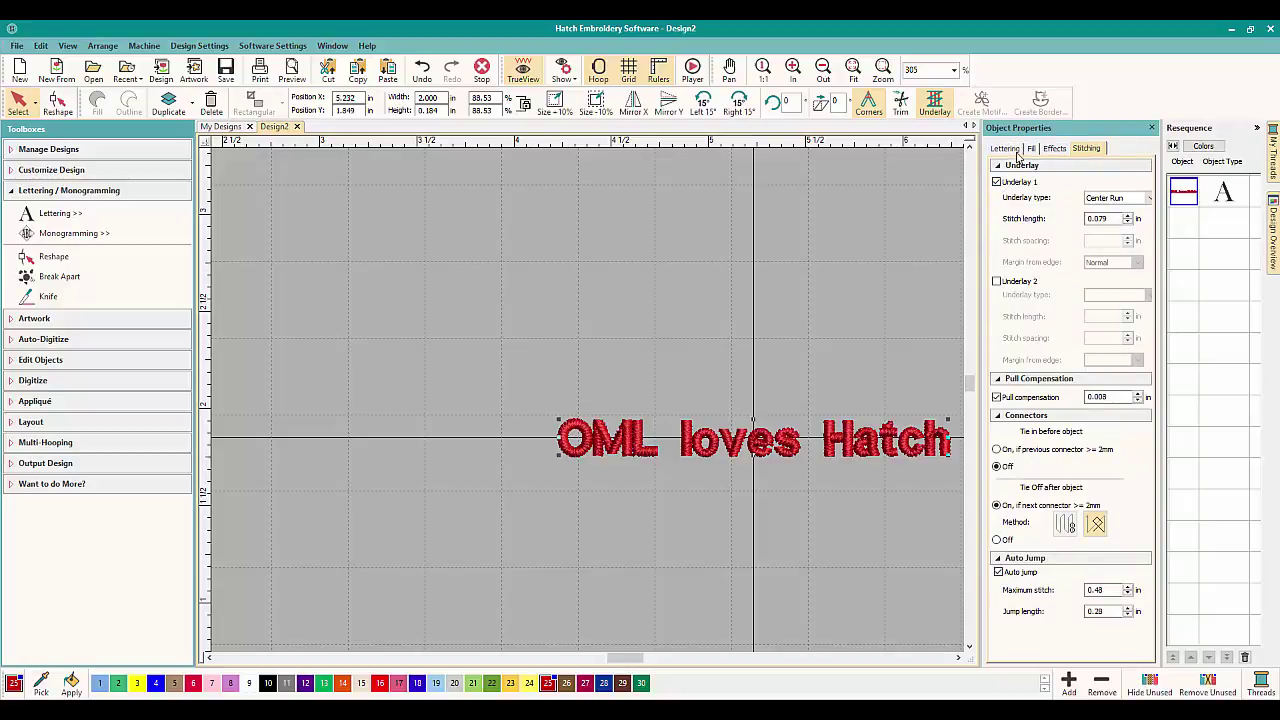
Try Double Zigzag, Center Run, then Edge Run as the underlay type, keeping a Normal margin.
{"action": "left_click", "coordinate": [1148, 199]}
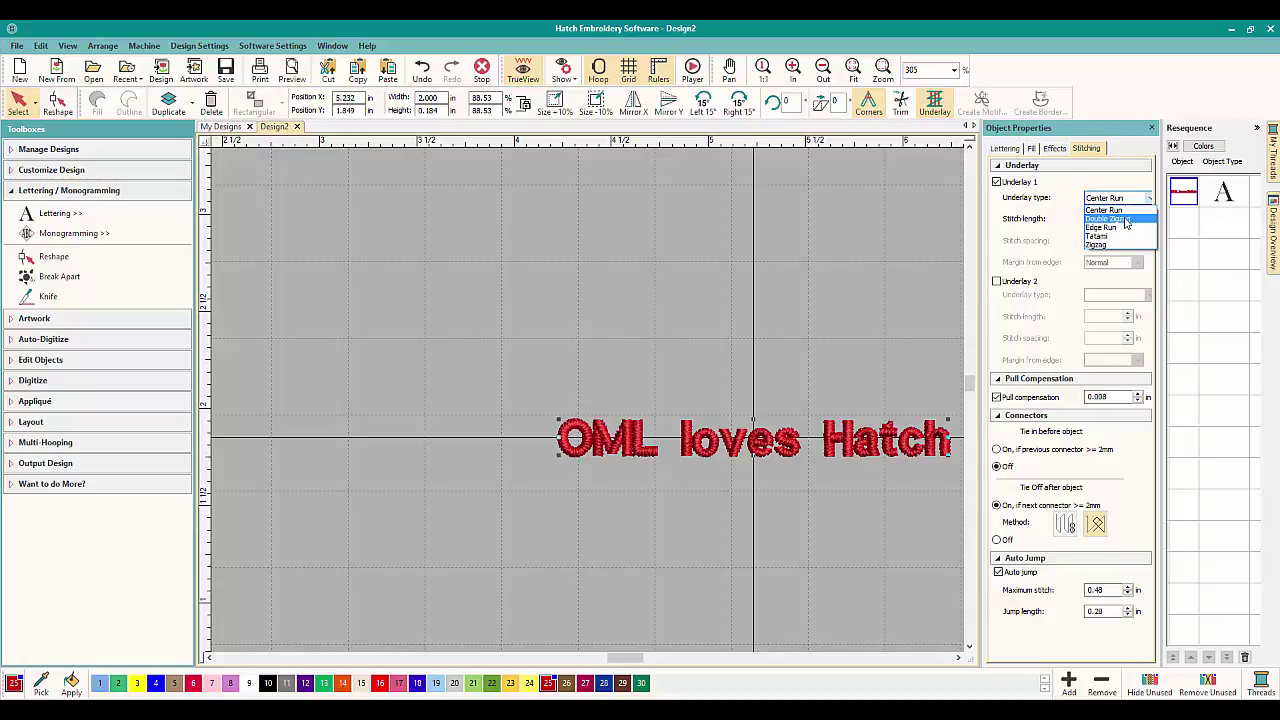
{"action": "left_click", "coordinate": [1126, 219]}
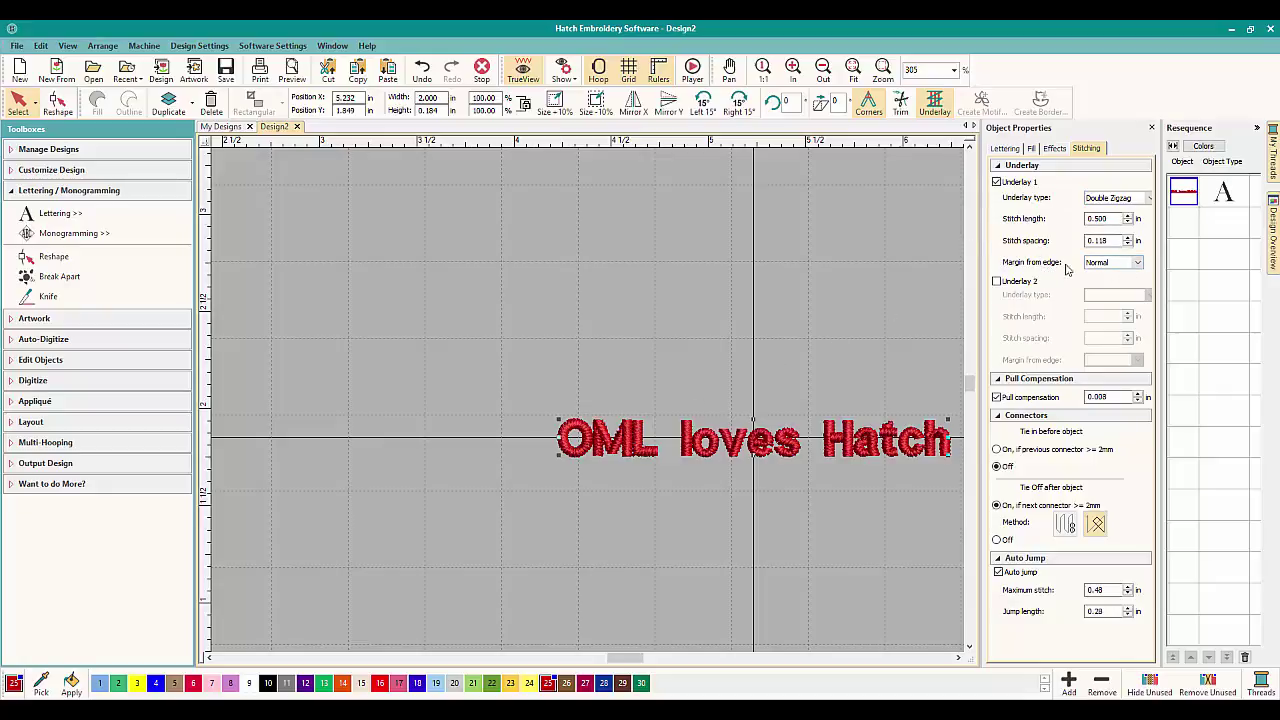
{"action": "left_click", "coordinate": [1115, 199]}
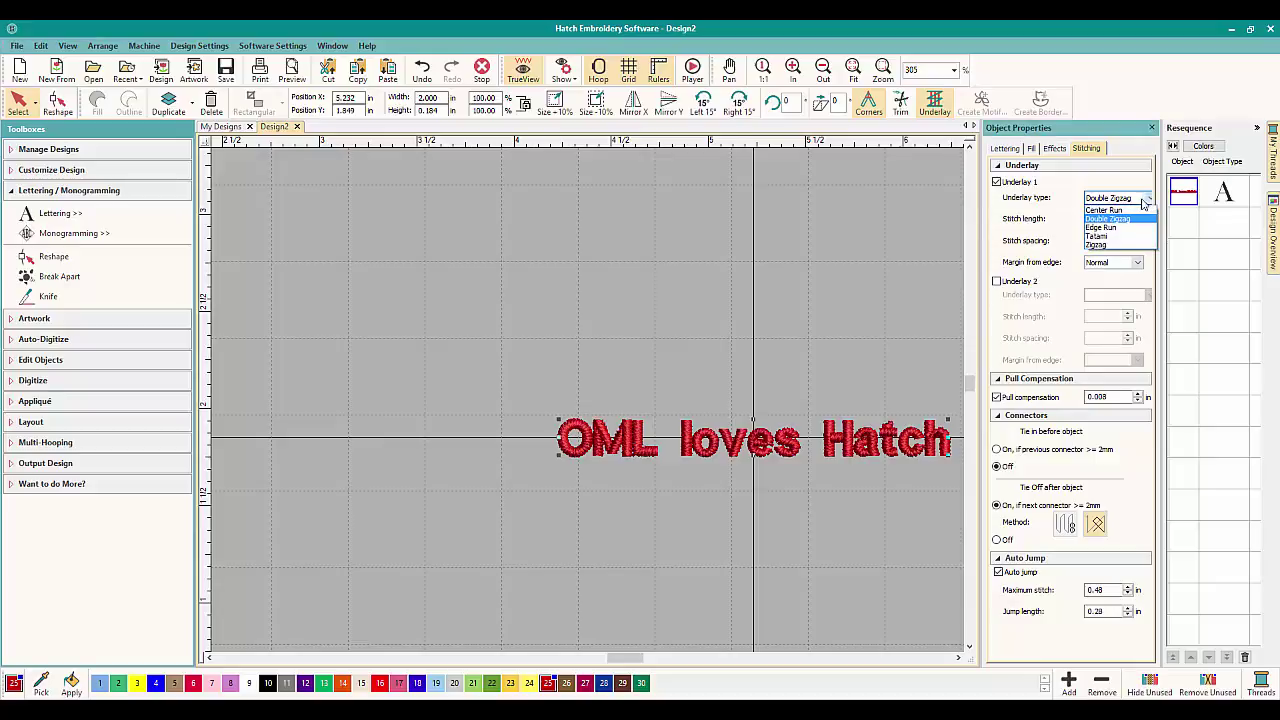
{"action": "left_click", "coordinate": [1117, 211]}
{"action": "left_click", "coordinate": [1118, 199]}
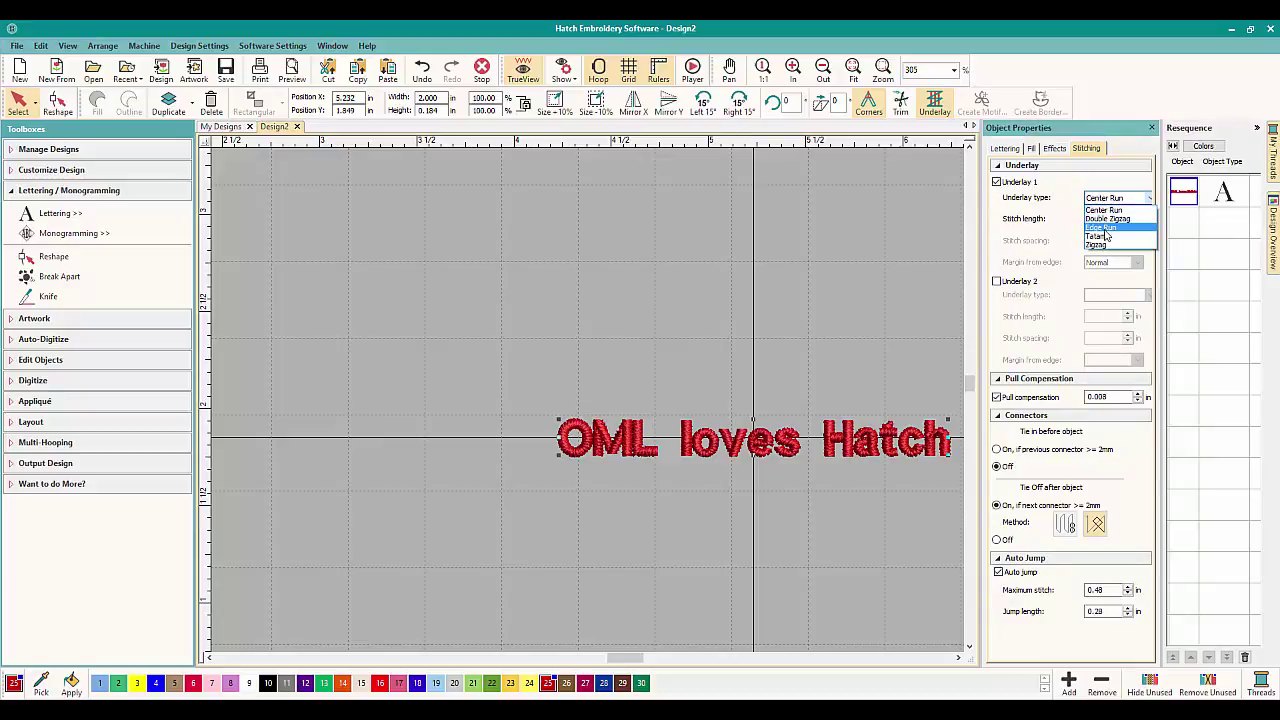
{"action": "left_click", "coordinate": [1104, 228]}
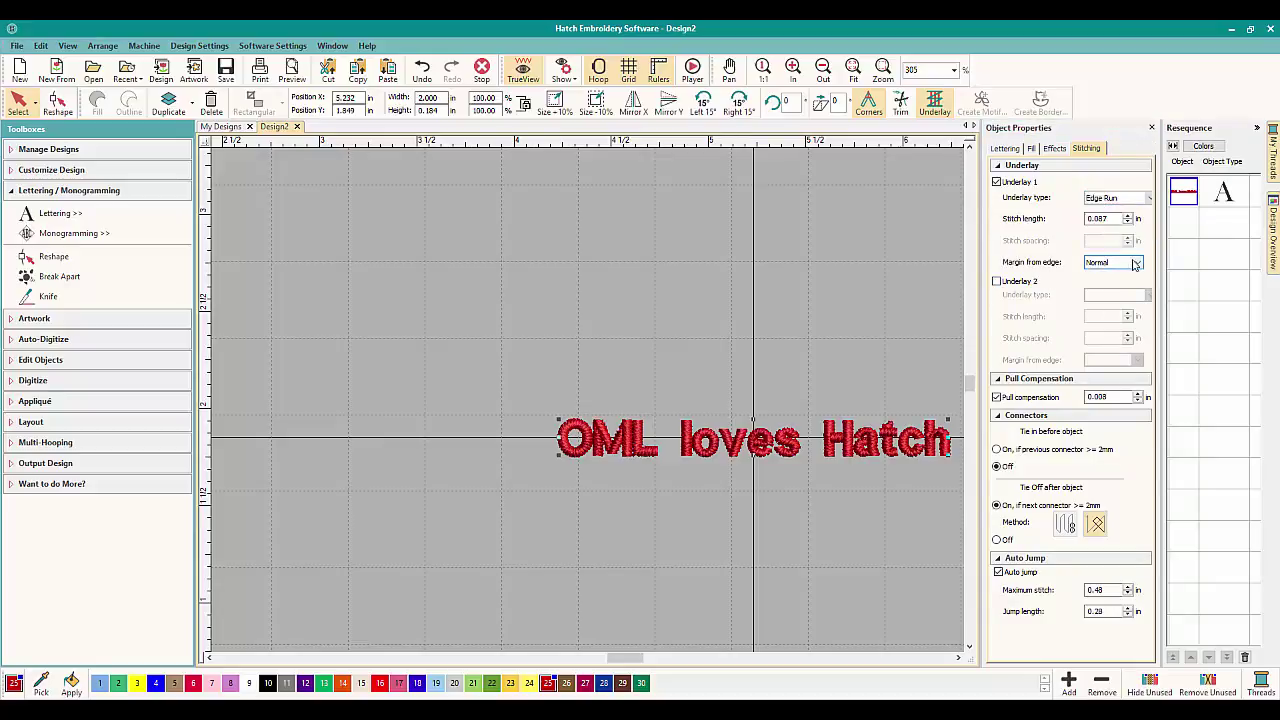
{"action": "left_click", "coordinate": [1136, 264]}
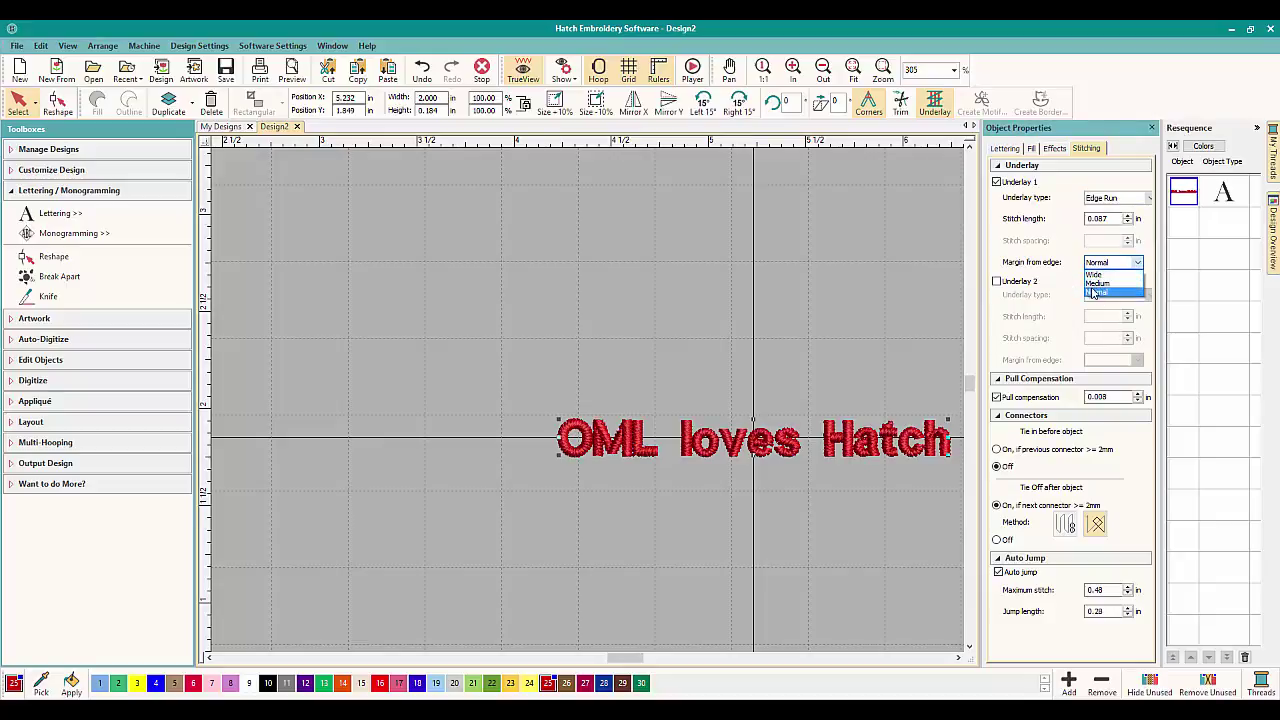
{"action": "left_click", "coordinate": [1095, 292]}
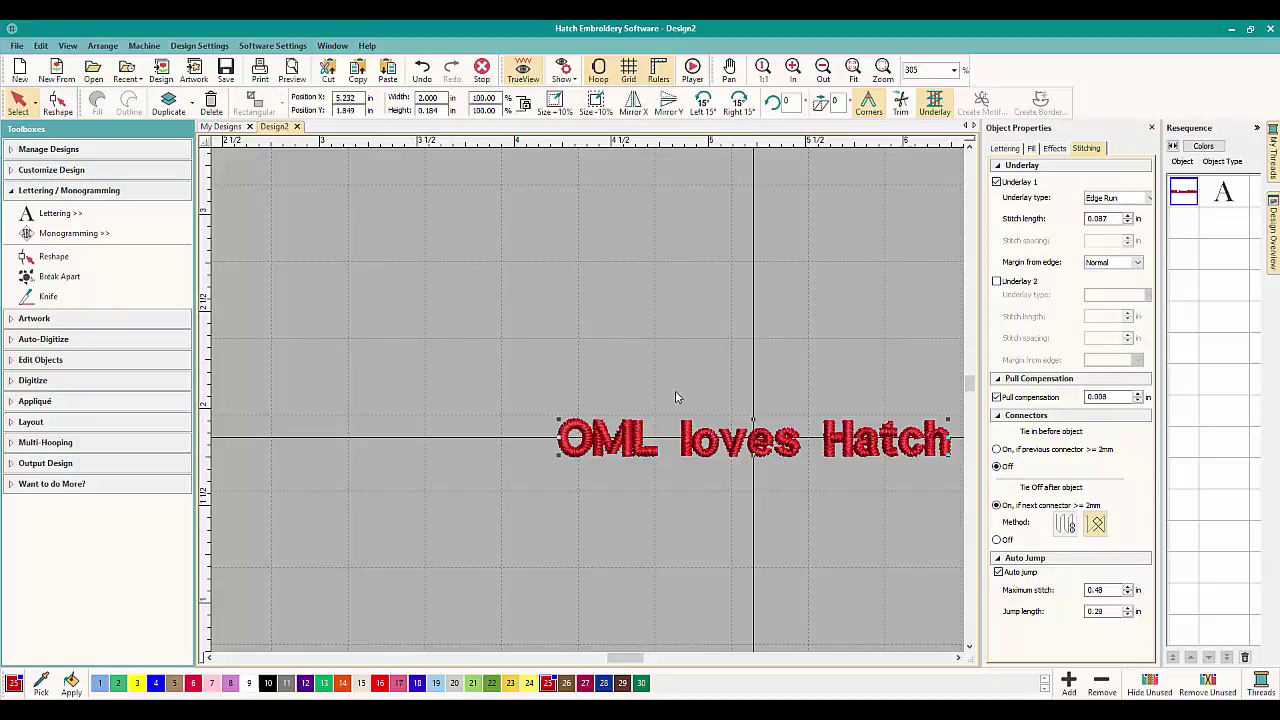
Switch to plain stitch lines, then try Wide and Medium edge margins before returning to Normal.
{"action": "left_click", "coordinate": [522, 74]}
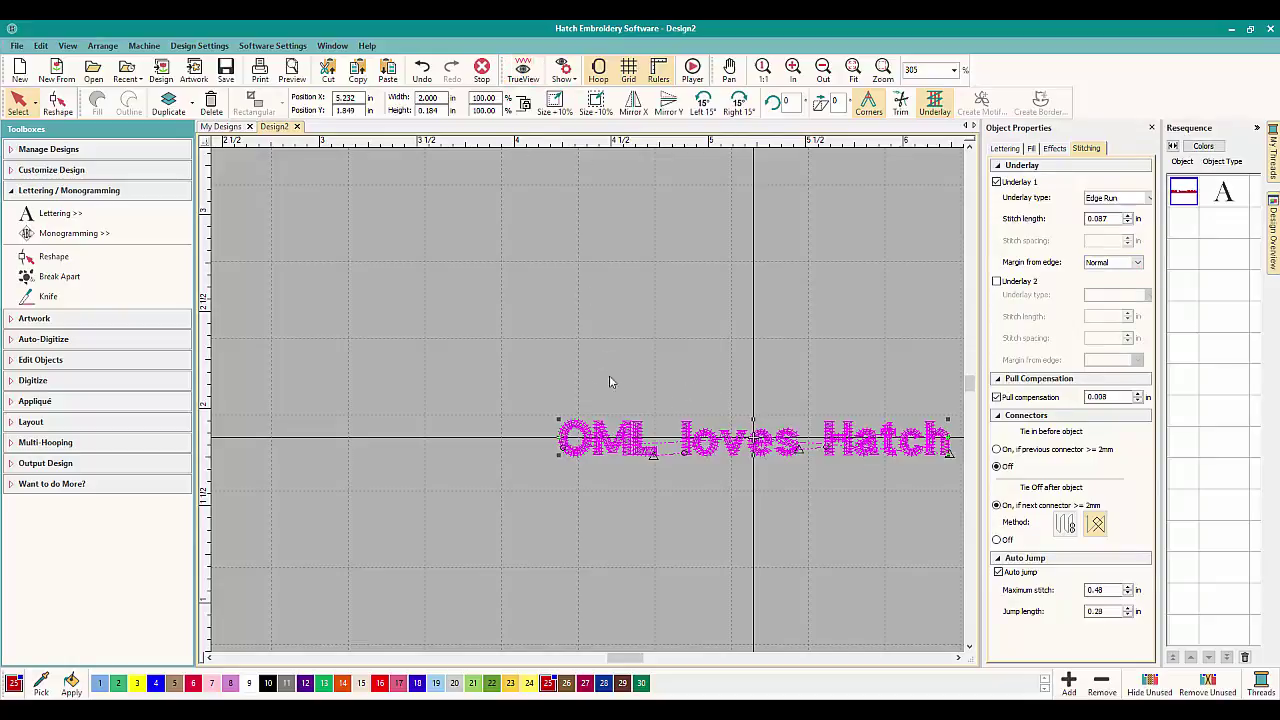
{"action": "scroll", "coordinate": [585, 440], "scroll_direction": "up", "scroll_amount": 5}
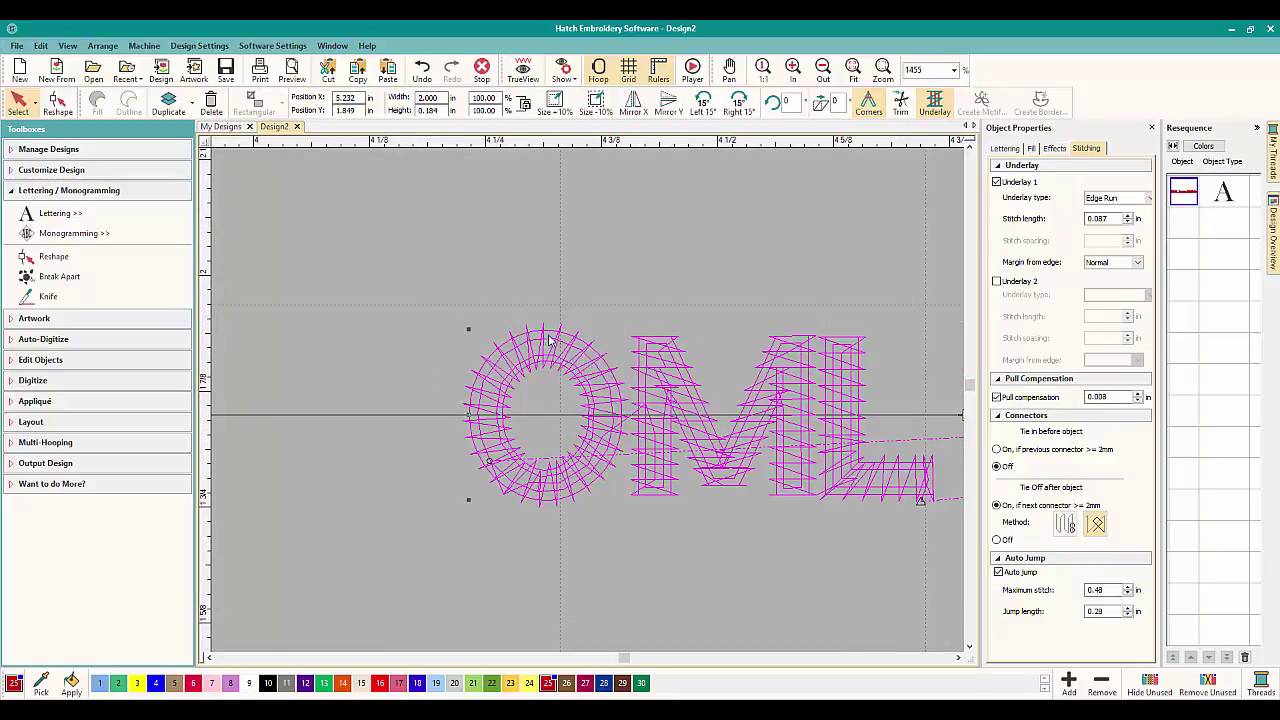
{"action": "left_click", "coordinate": [1120, 262]}
{"action": "left_click", "coordinate": [1112, 275]}
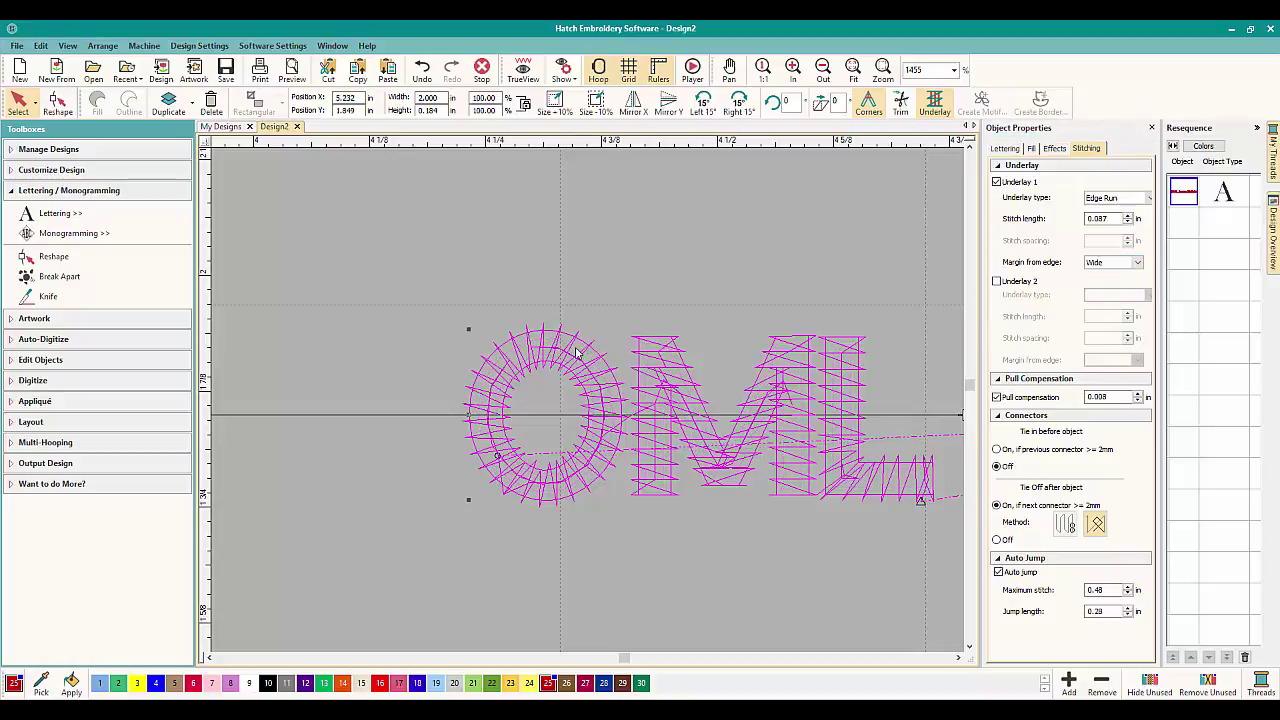
{"action": "left_click", "coordinate": [1129, 265]}
{"action": "left_click", "coordinate": [1106, 287]}
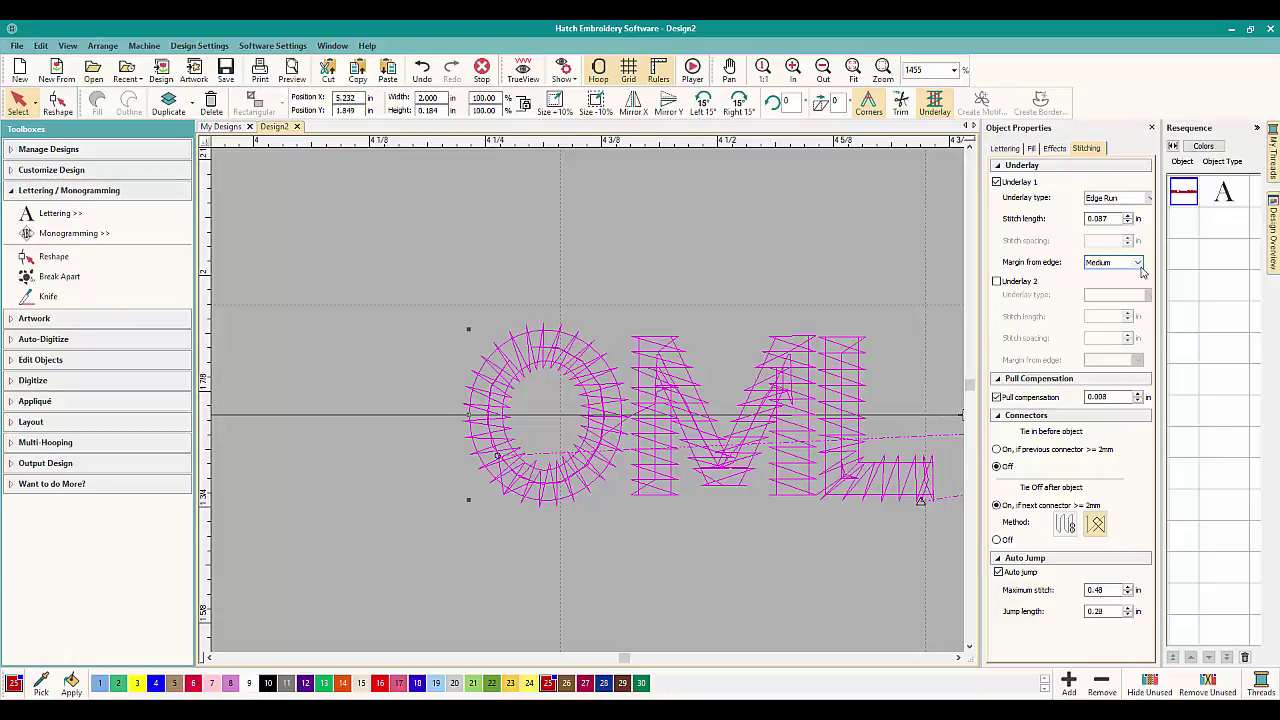
{"action": "left_click", "coordinate": [1138, 263]}
{"action": "left_click", "coordinate": [1104, 290]}
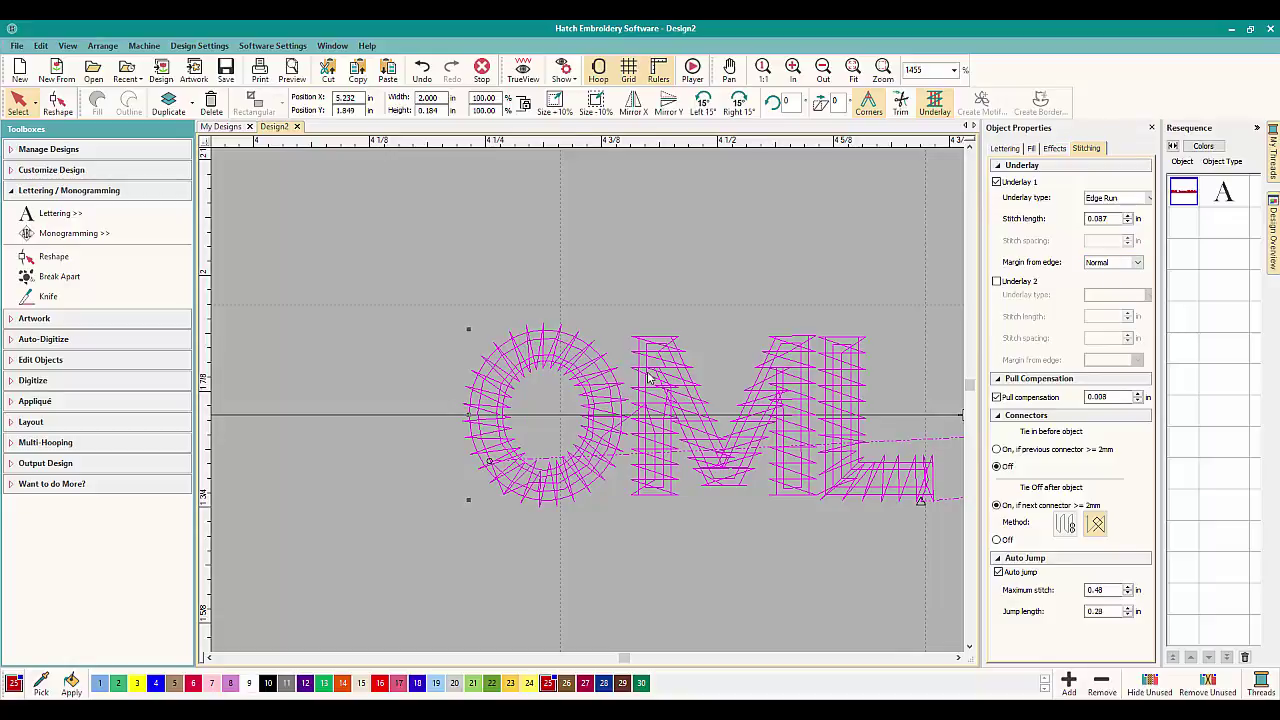
Enlarge the lettering in stages, zooming out between drags, until it measures about 19.25 x 1.77 in.
{"action": "left_click_drag", "start_coordinate": [467, 331], "coordinate": [310, 270]}
{"action": "scroll", "coordinate": [540, 450], "scroll_direction": "down", "scroll_amount": 2}
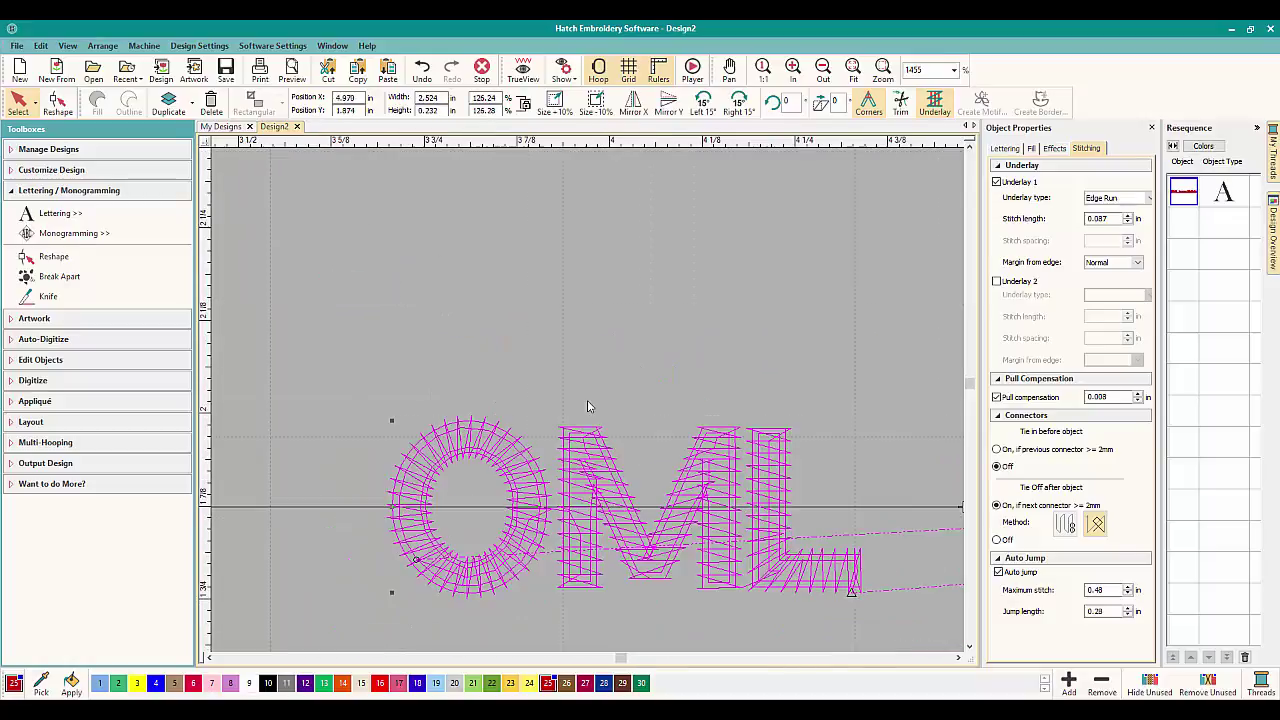
{"action": "scroll", "coordinate": [587, 407], "scroll_direction": "down", "scroll_amount": 1}
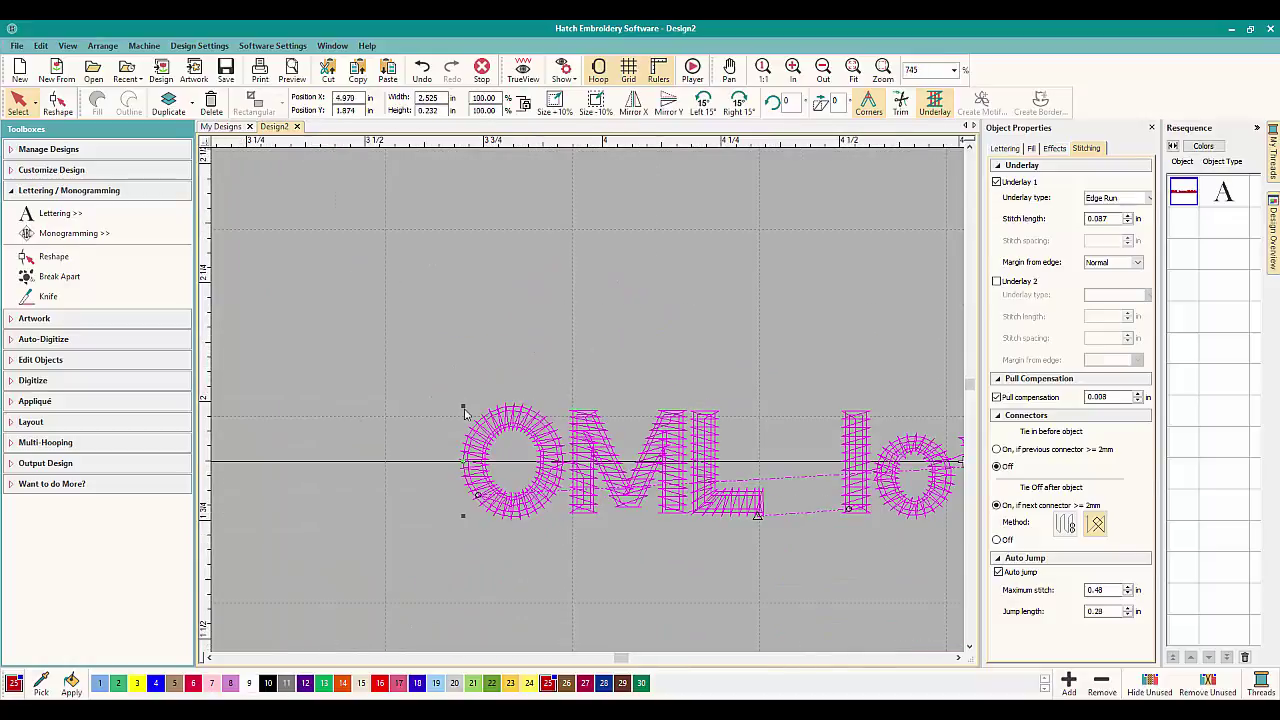
{"action": "left_click_drag", "start_coordinate": [463, 410], "coordinate": [405, 278]}
{"action": "scroll", "coordinate": [587, 400], "scroll_direction": "down", "scroll_amount": 3}
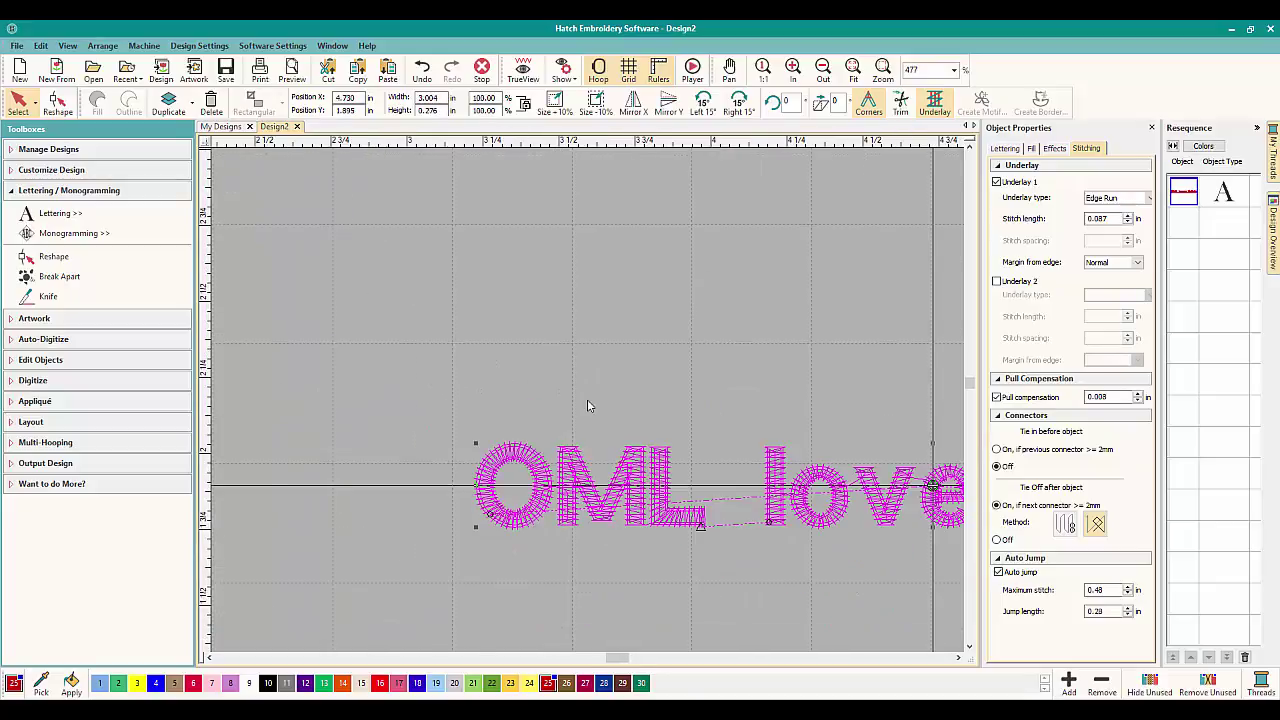
{"action": "scroll", "coordinate": [592, 406], "scroll_direction": "down", "scroll_amount": 6}
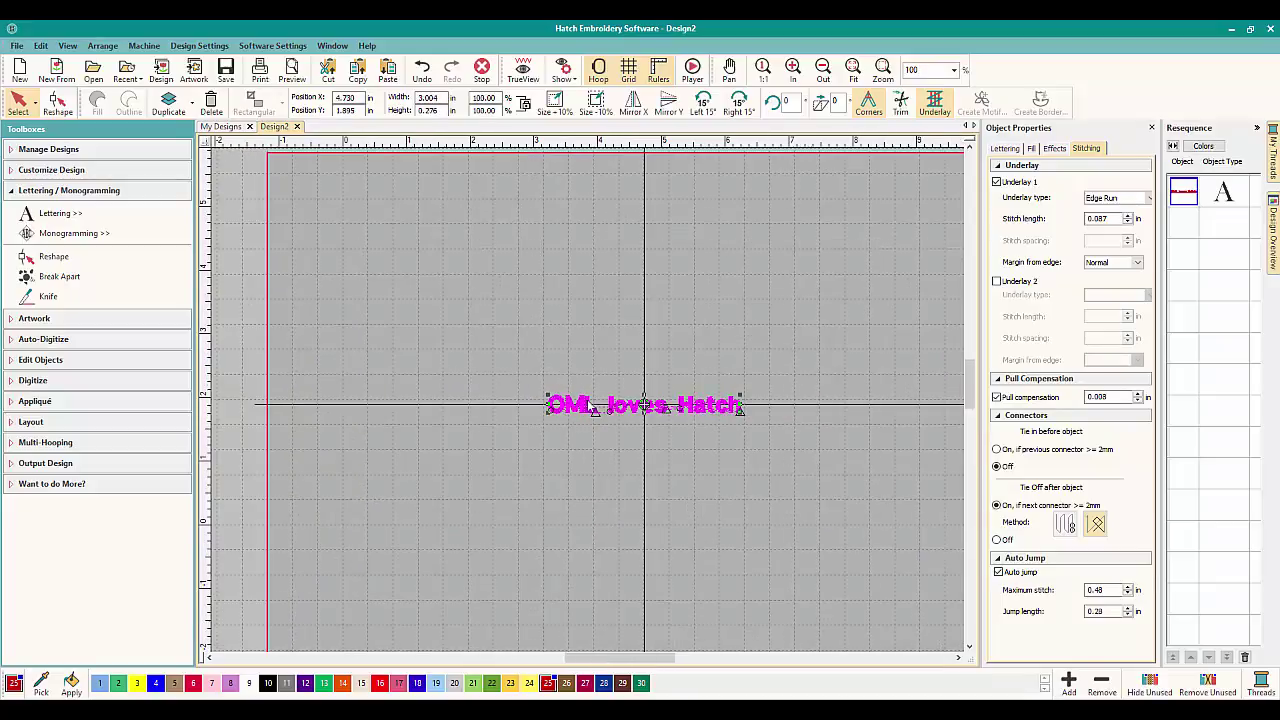
{"action": "scroll", "coordinate": [590, 405], "scroll_direction": "down", "scroll_amount": 2}
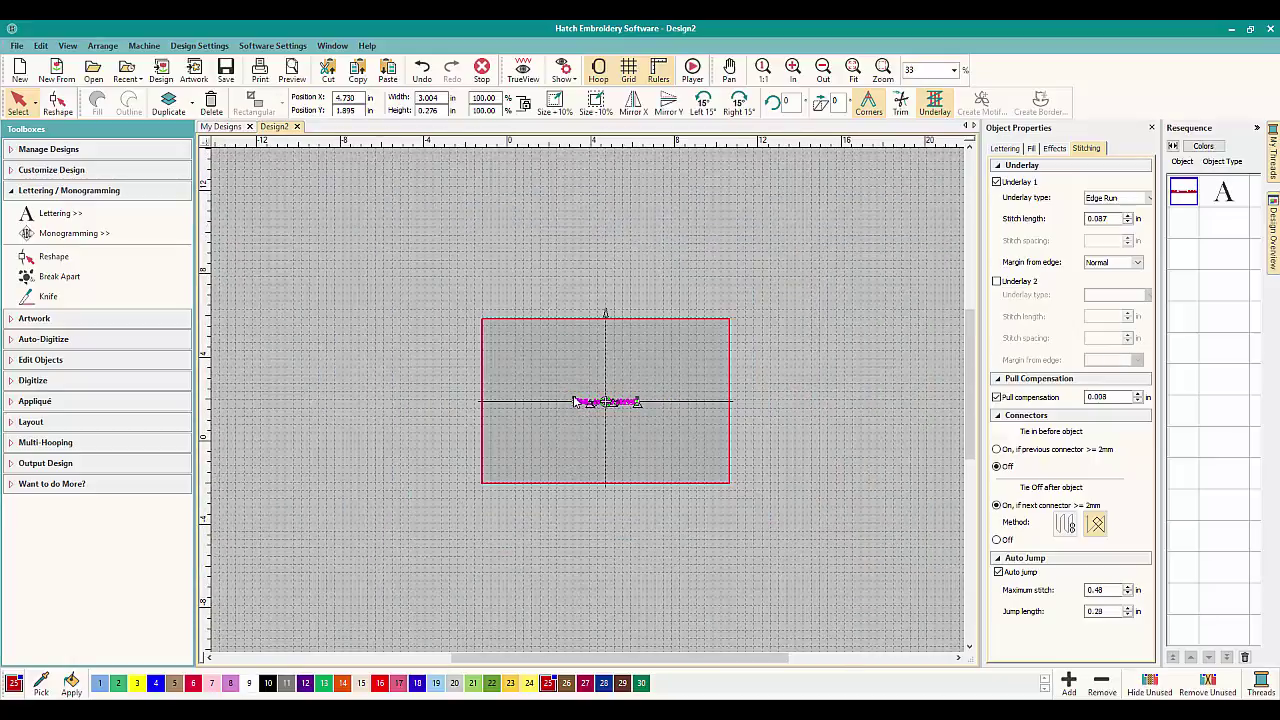
{"action": "mouse_move", "coordinate": [572, 398]}
{"action": "left_mouse_down"}
{"action": "mouse_move", "coordinate": [463, 318]}
{"action": "mouse_move", "coordinate": [248, 213]}
{"action": "mouse_move", "coordinate": [377, 274]}
{"action": "left_mouse_up"}
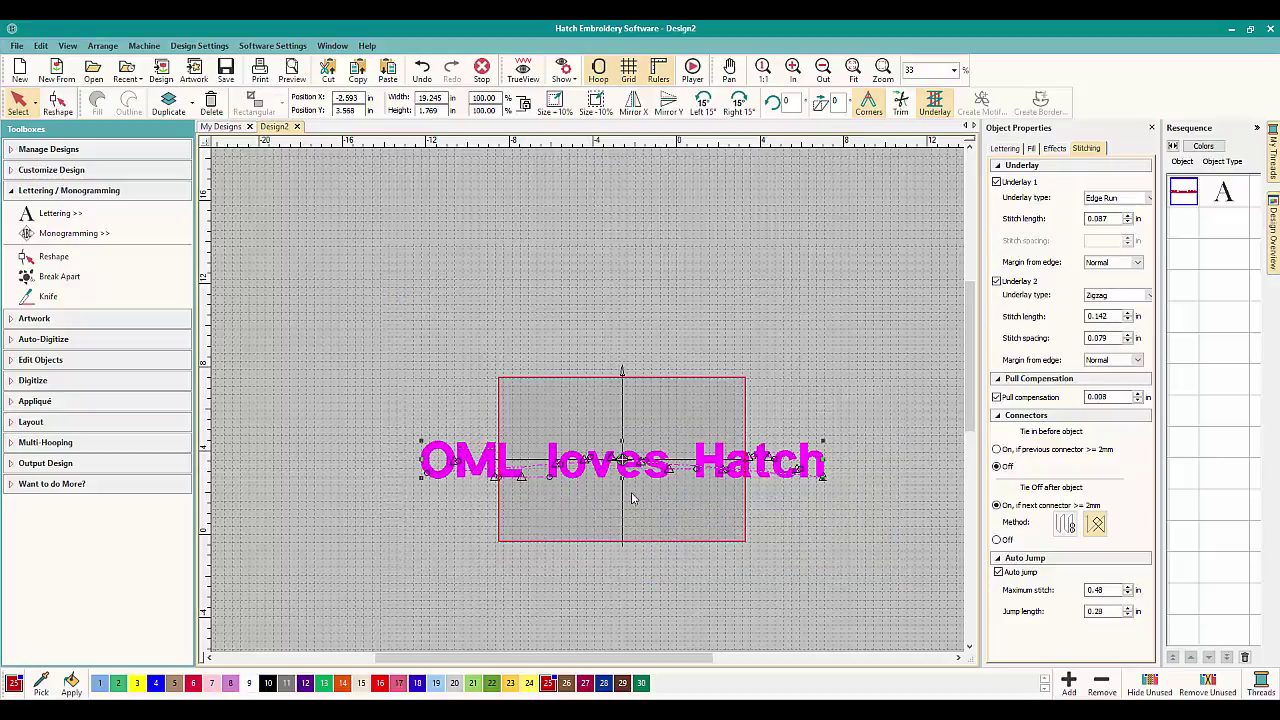
{"action": "scroll", "coordinate": [586, 403], "scroll_direction": "up", "scroll_amount": 3}
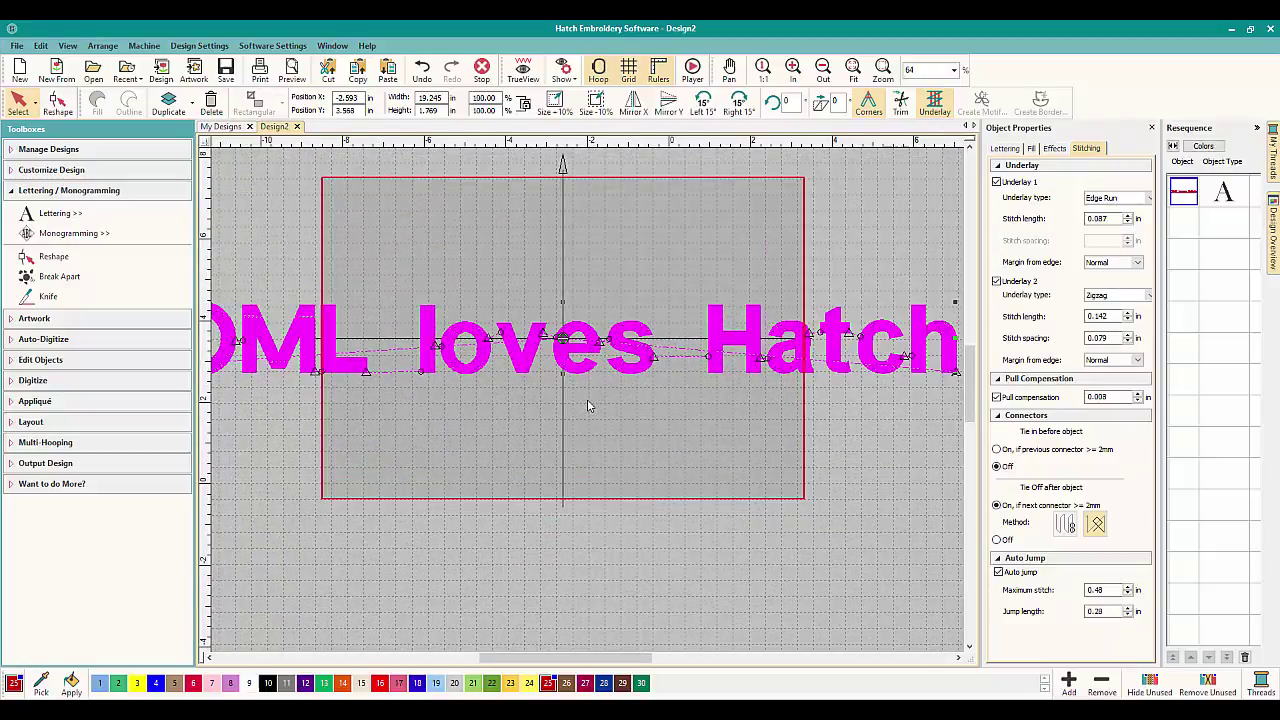
Preview the lettering as realistic thread in TrueView, then return to flat stitch-line view.
{"action": "left_click", "coordinate": [262, 440]}
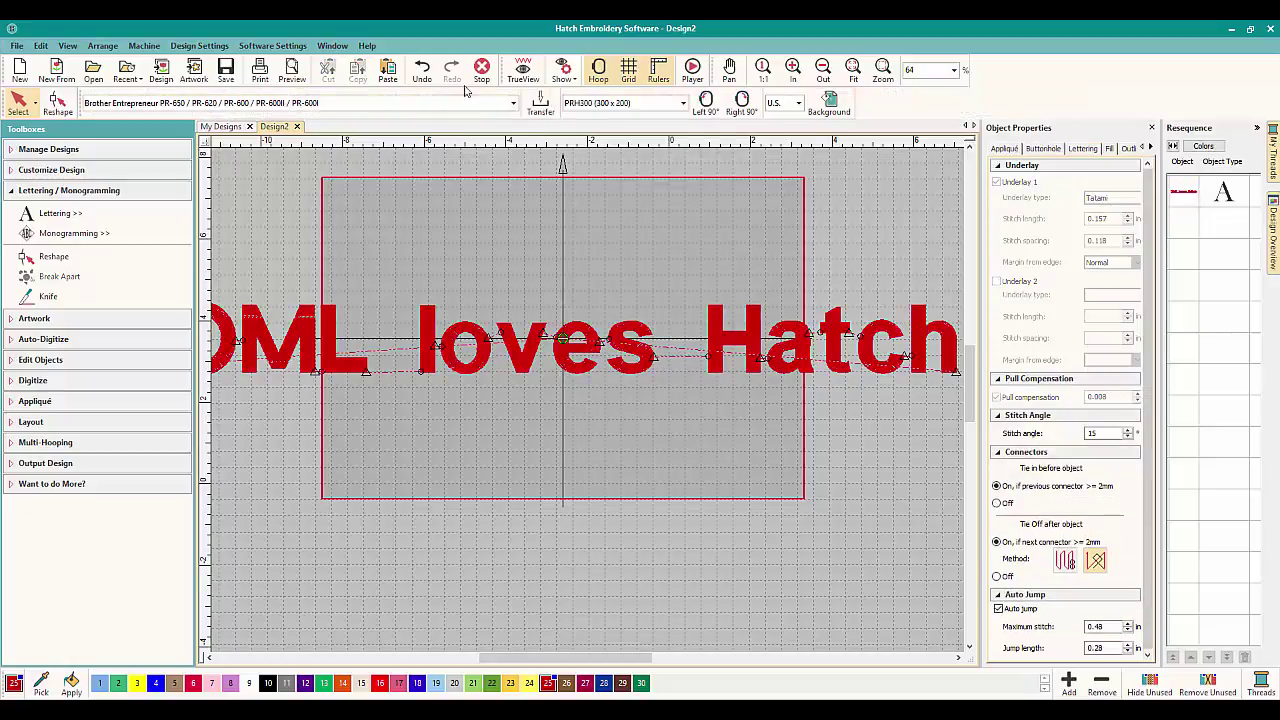
{"action": "left_click", "coordinate": [522, 70]}
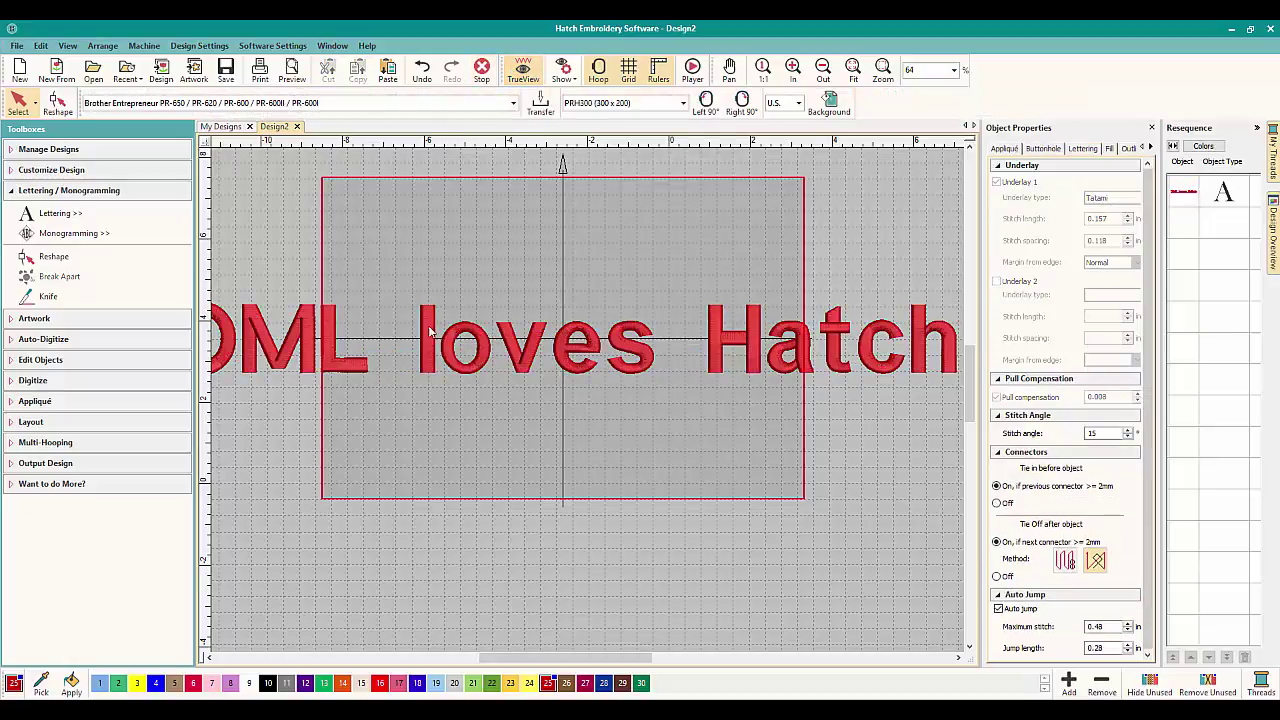
{"action": "left_click", "coordinate": [522, 70]}
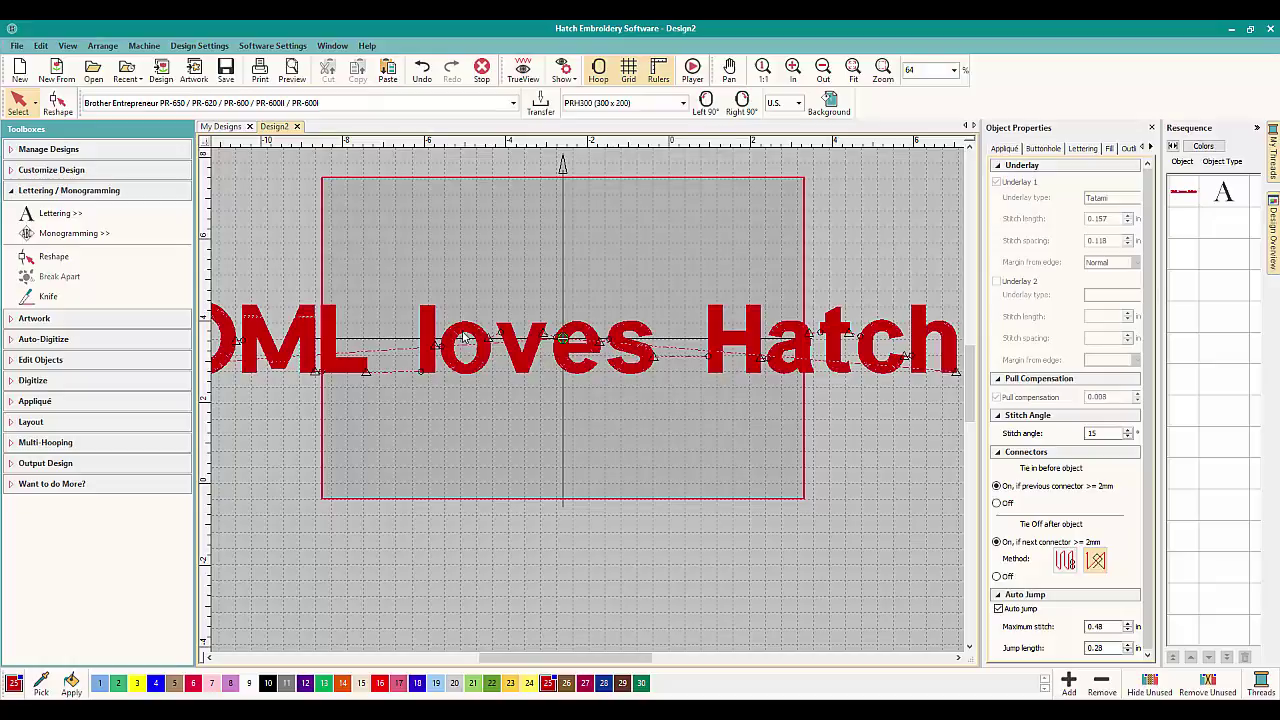
{"action": "scroll", "coordinate": [464, 337], "scroll_direction": "up", "scroll_amount": 5}
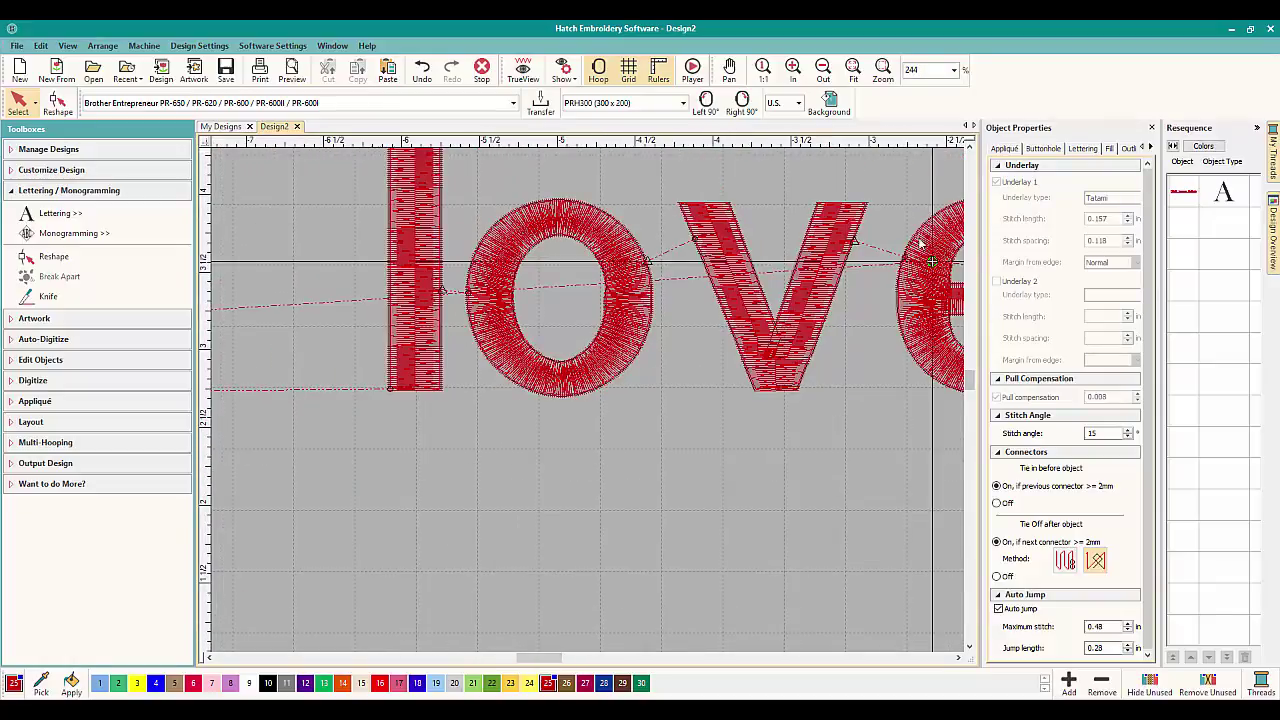
Set the lettering's first underlay to Double Zigzag and its second underlay to Edge Run.
{"action": "left_click", "coordinate": [624, 285]}
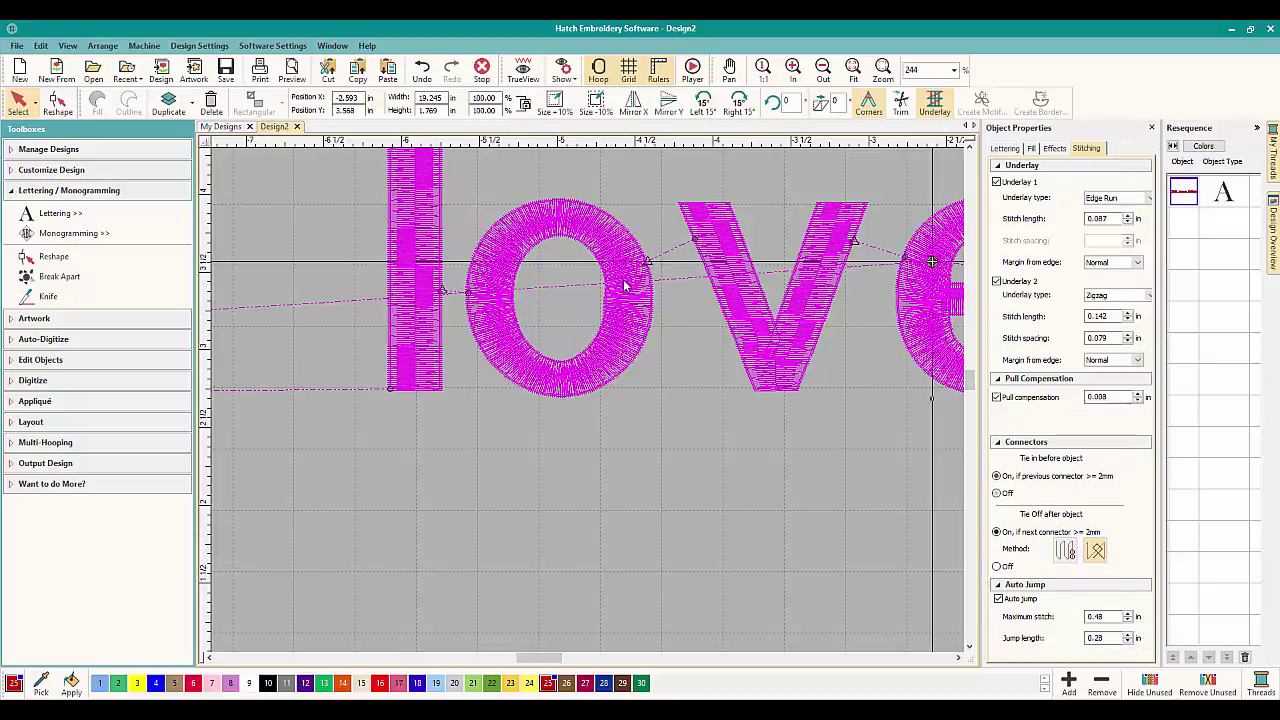
{"action": "left_click", "coordinate": [1150, 200]}
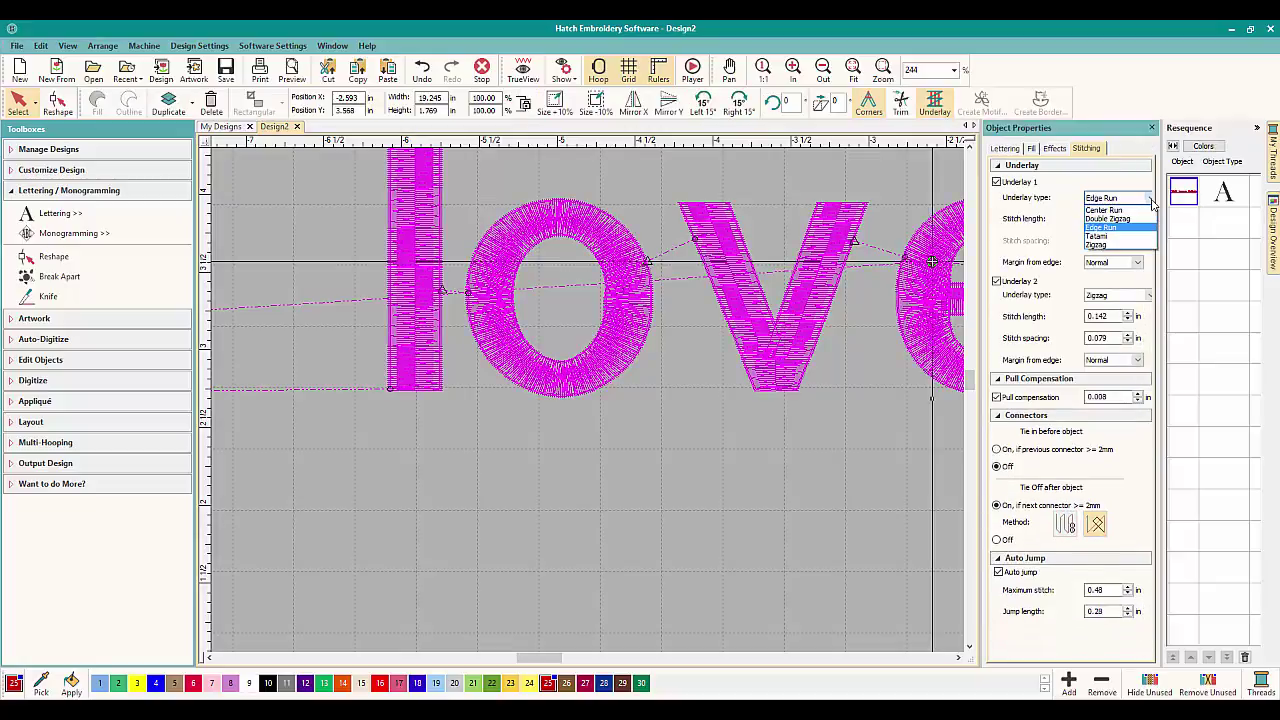
{"action": "left_click", "coordinate": [1130, 219]}
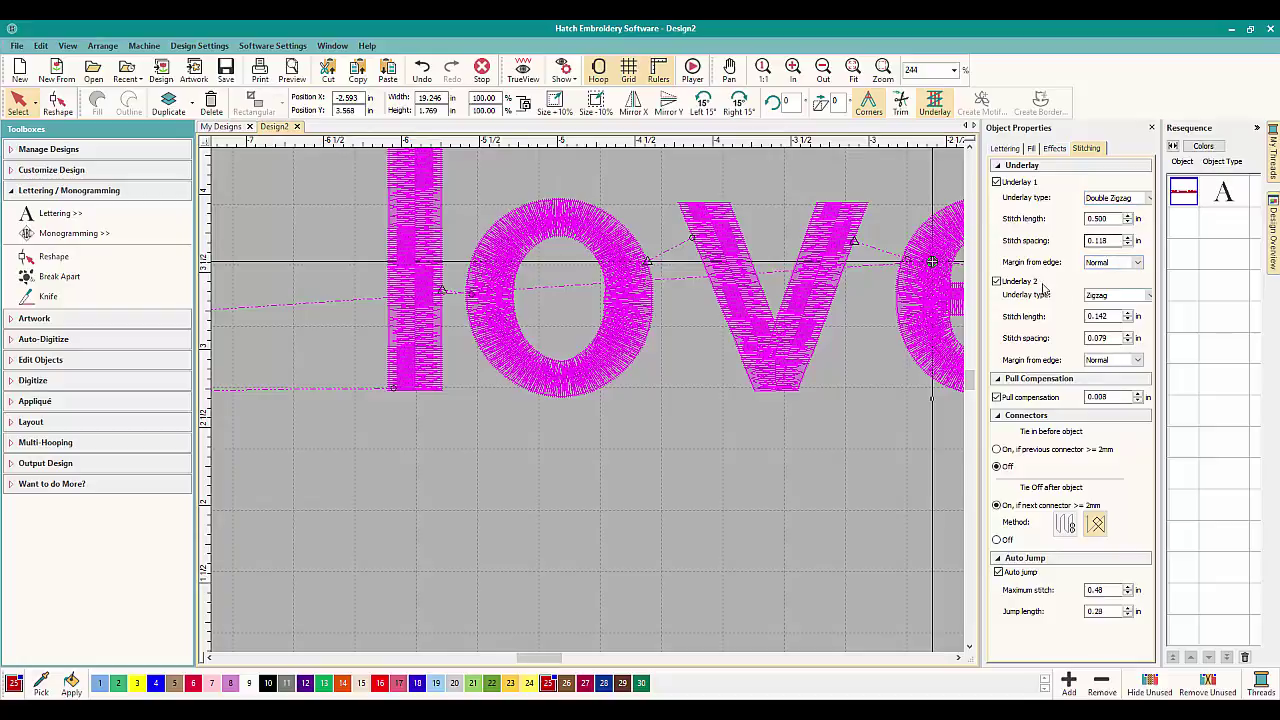
{"action": "left_click", "coordinate": [1147, 301]}
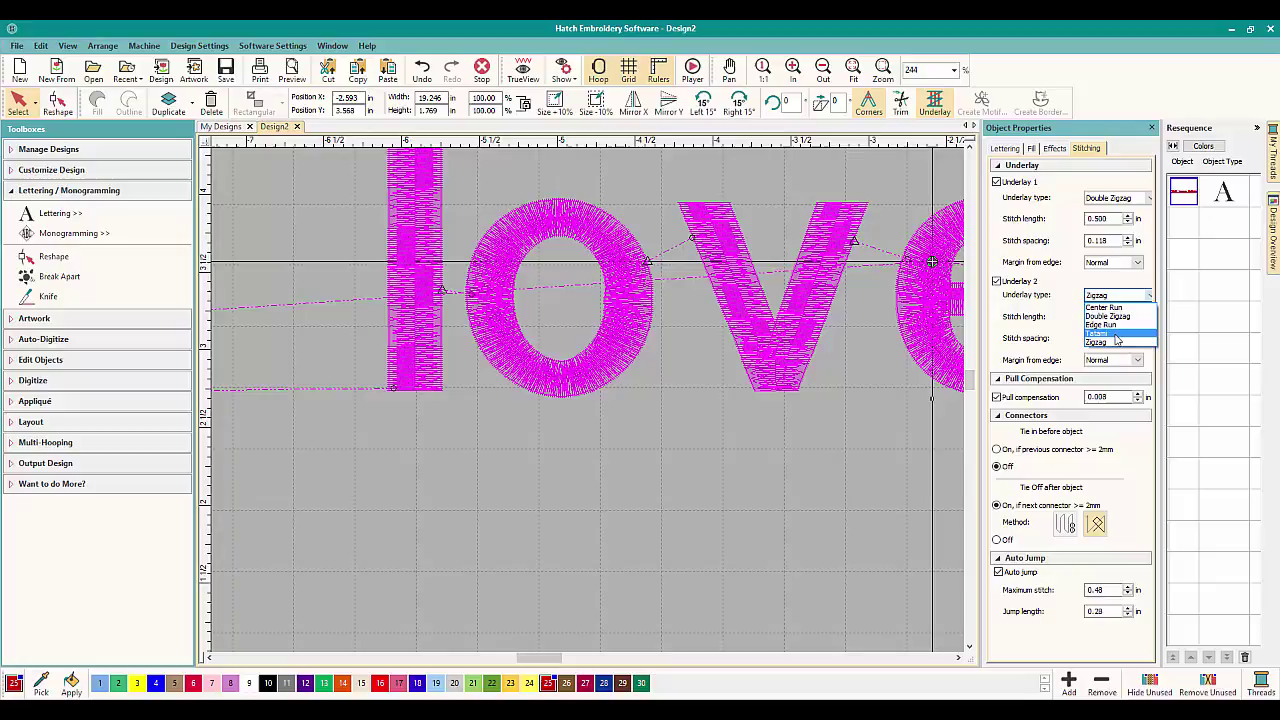
{"action": "left_click", "coordinate": [1120, 325]}
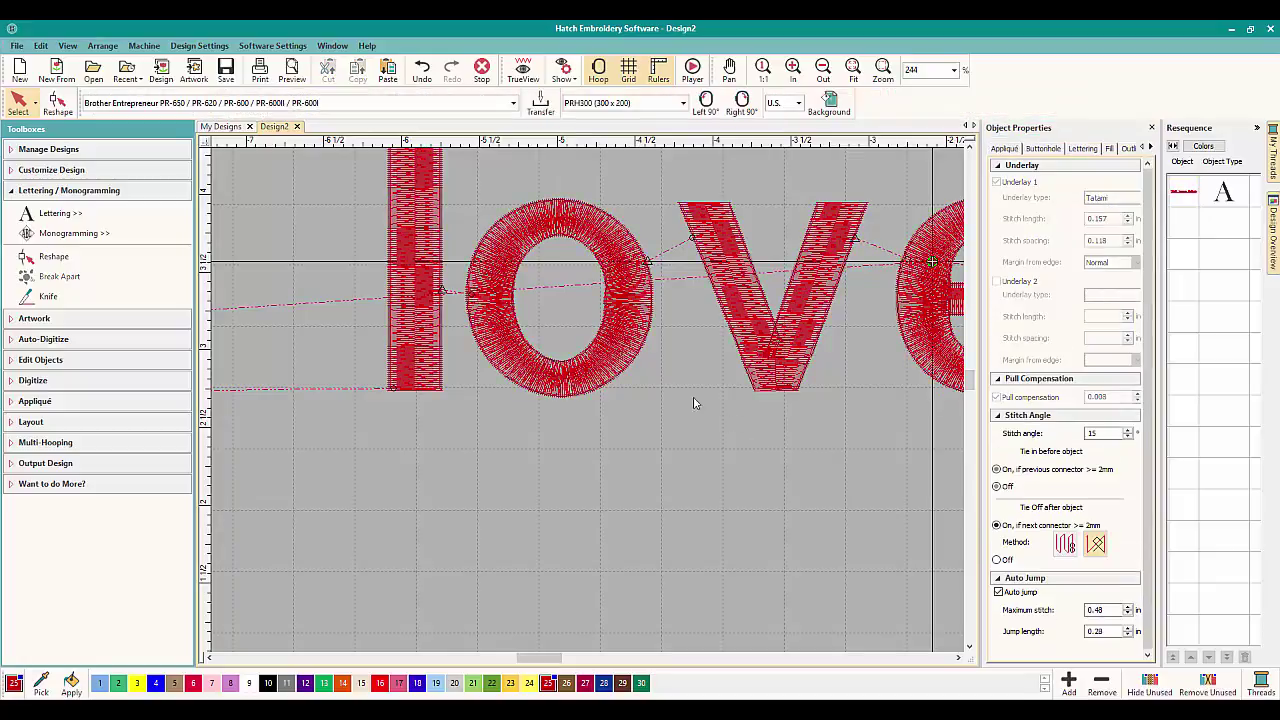
{"action": "left_click", "coordinate": [730, 450]}
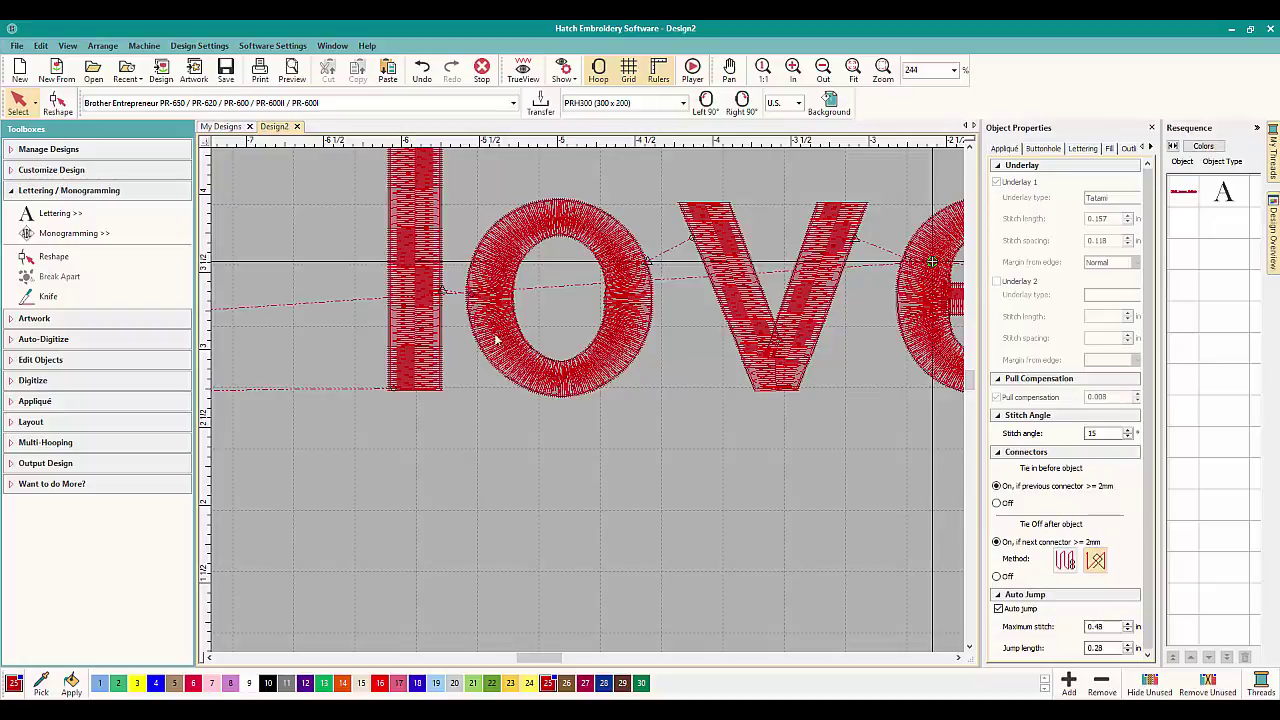
{"action": "scroll", "coordinate": [566, 367], "scroll_direction": "down", "scroll_amount": 1}
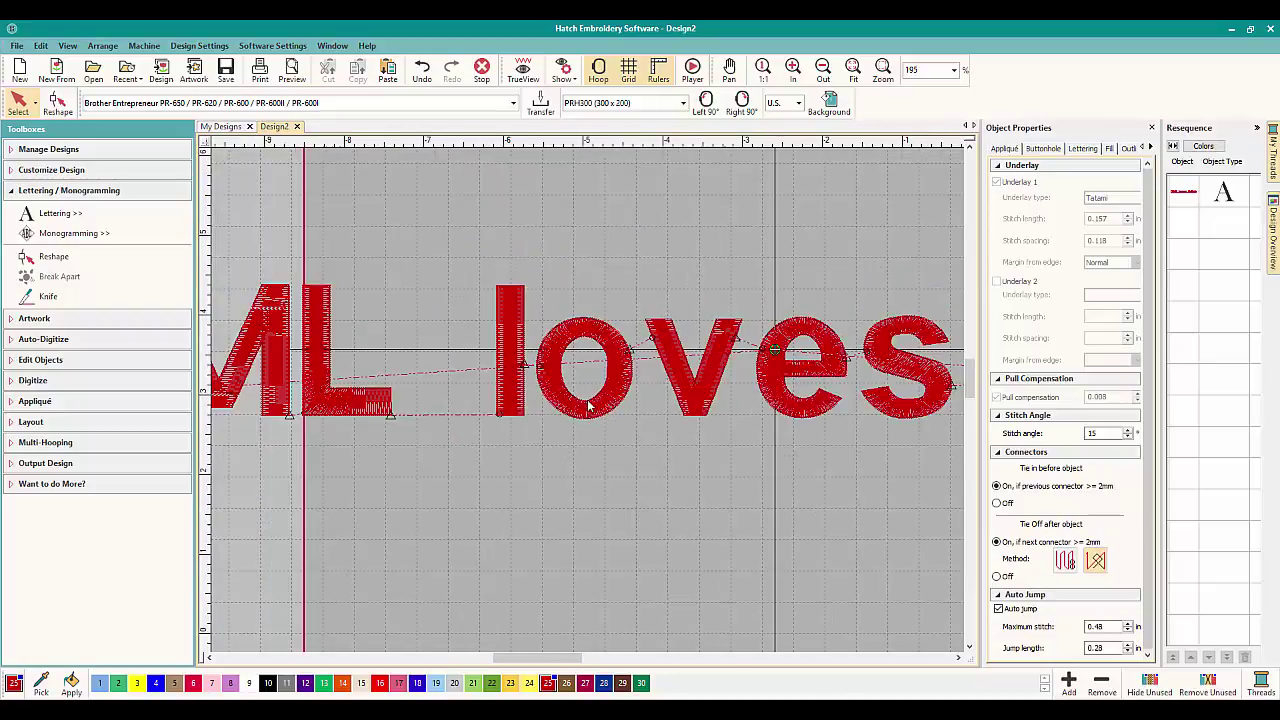
{"action": "scroll", "coordinate": [588, 405], "scroll_direction": "down", "scroll_amount": 4}
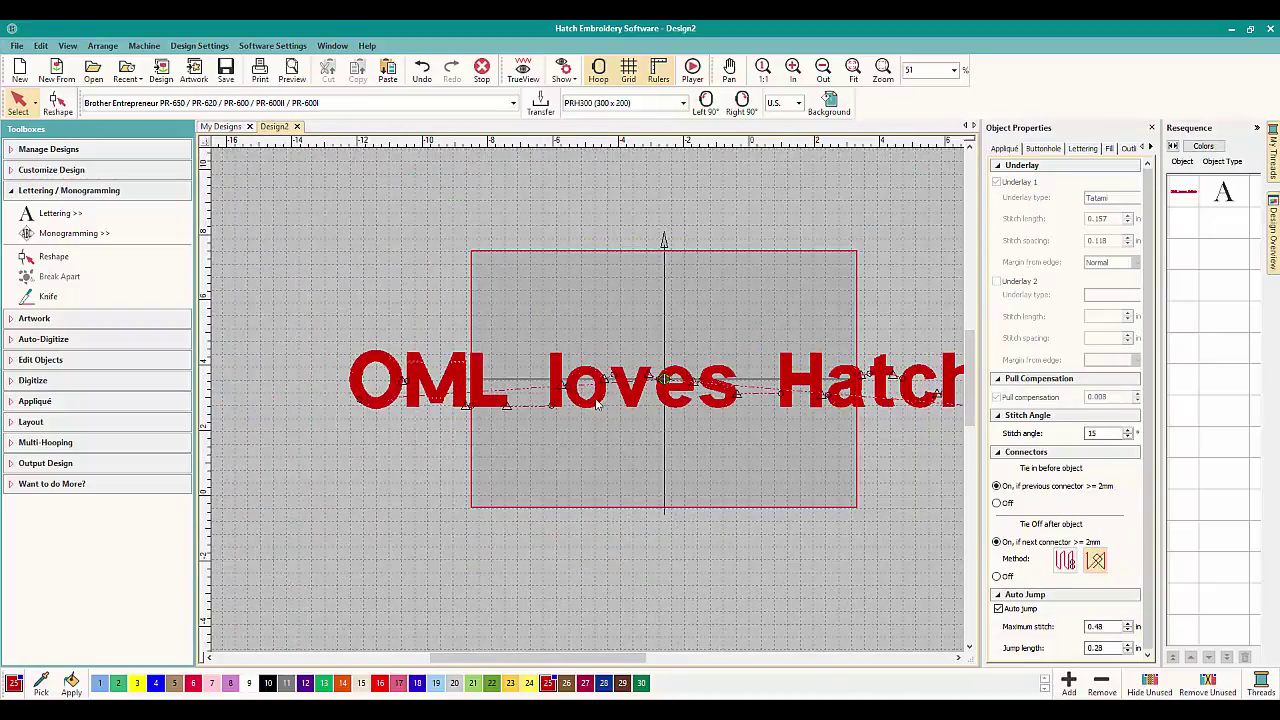
{"action": "left_click", "coordinate": [600, 400]}
{"action": "left_click", "coordinate": [528, 472]}
Reselect the lettering to confirm its Double Zigzag and Edge Run underlays, zooming to inspect stitches.
{"action": "left_click", "coordinate": [456, 400]}
{"action": "left_click", "coordinate": [383, 274]}
{"action": "left_click", "coordinate": [396, 365]}
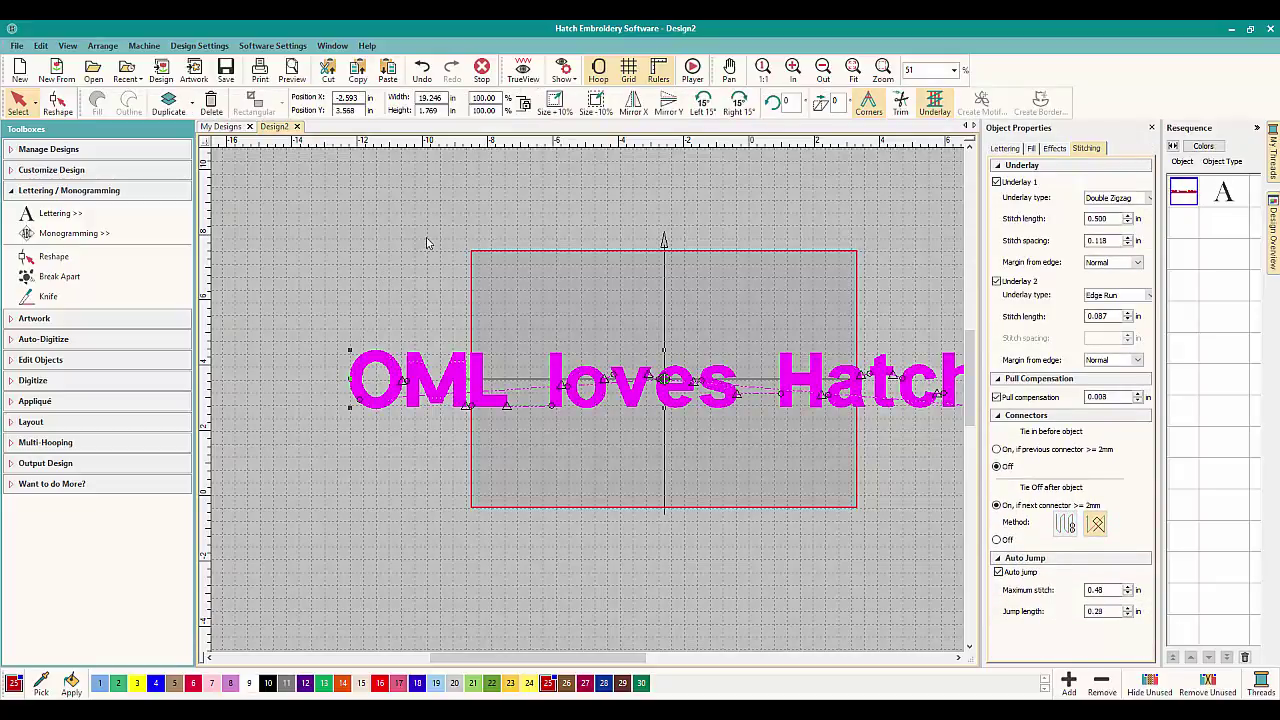
{"action": "scroll", "coordinate": [598, 402], "scroll_direction": "up", "scroll_amount": 5}
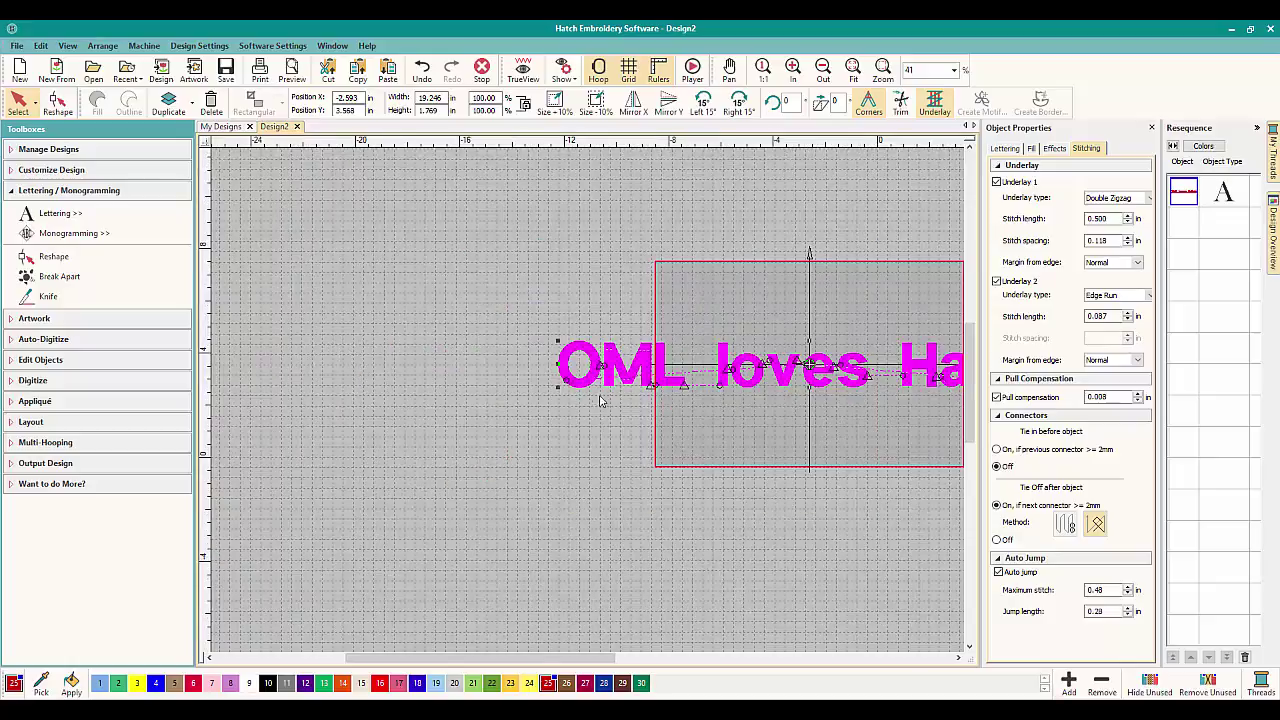
{"action": "scroll", "coordinate": [588, 405], "scroll_direction": "up", "scroll_amount": 5}
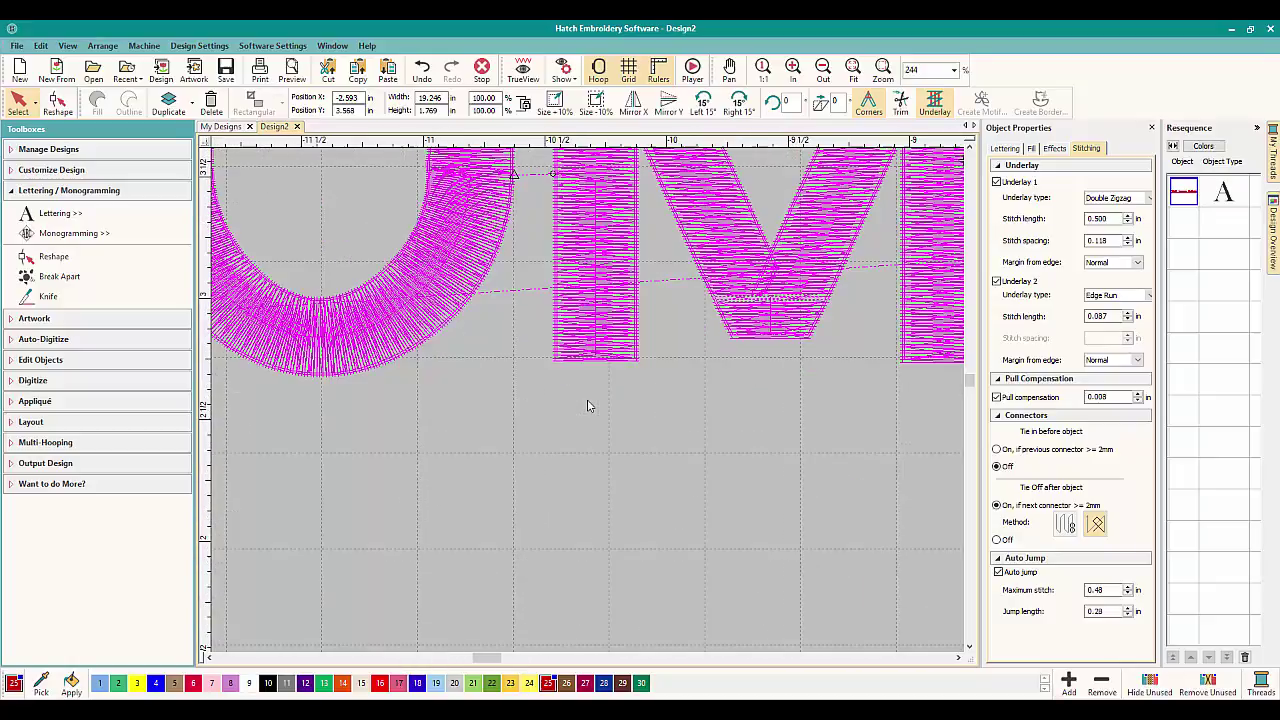
{"action": "scroll", "coordinate": [588, 405], "scroll_direction": "down", "scroll_amount": 9}
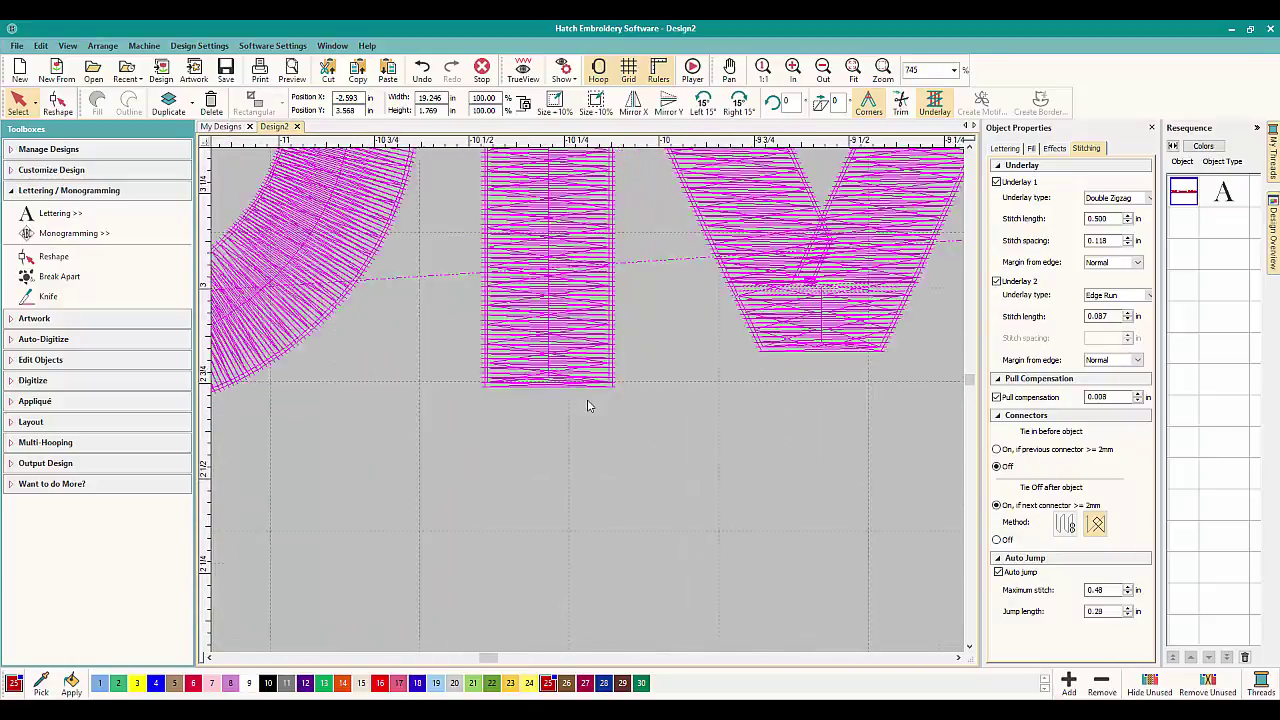
{"action": "scroll", "coordinate": [588, 405], "scroll_direction": "down", "scroll_amount": 2}
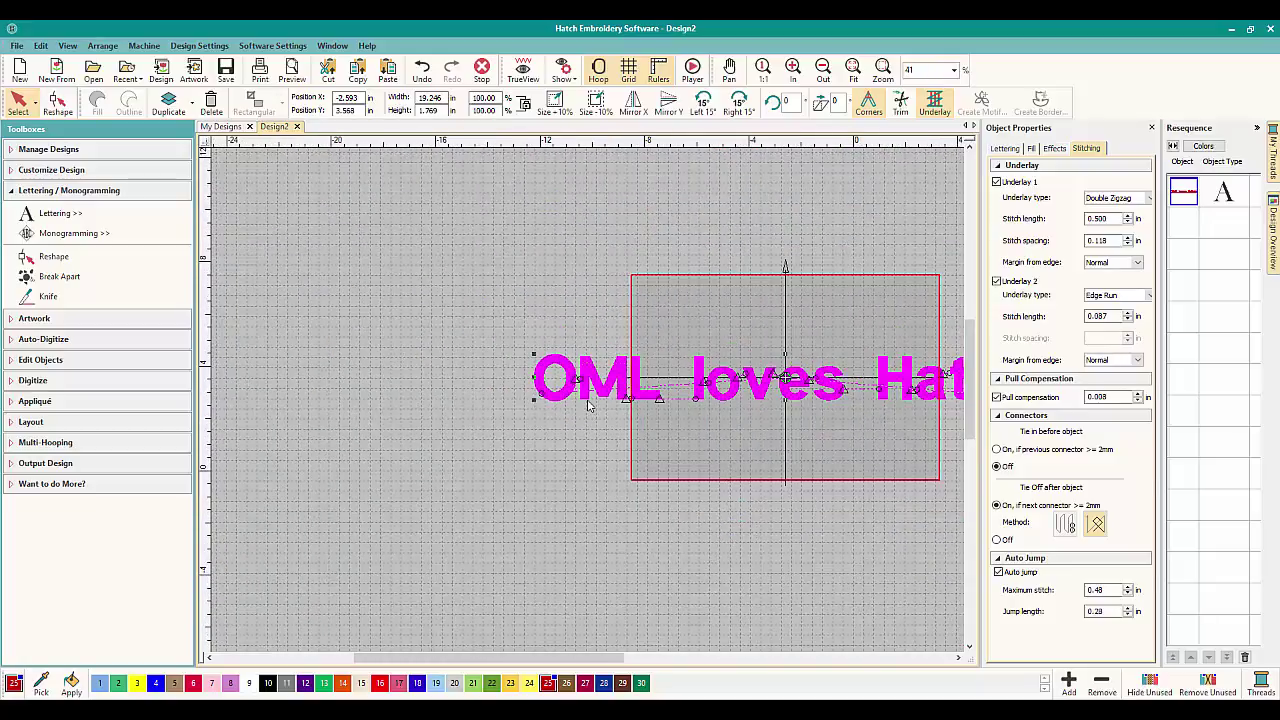